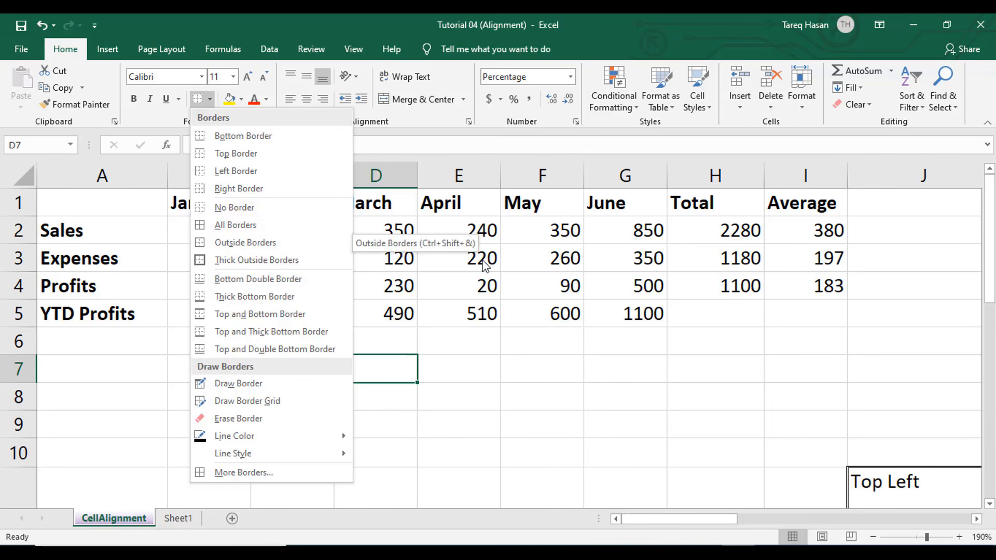
click(284, 246)
click(208, 98)
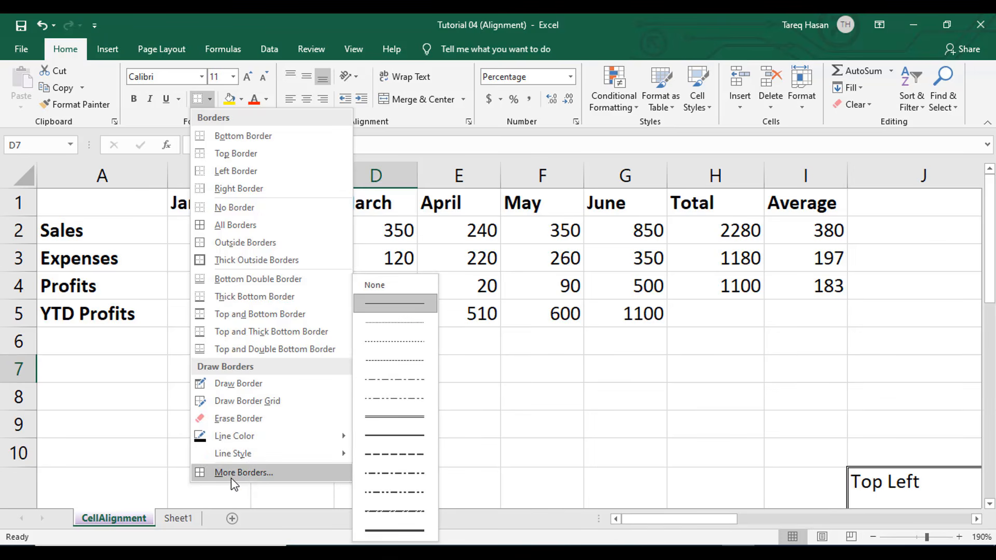
click(435, 431)
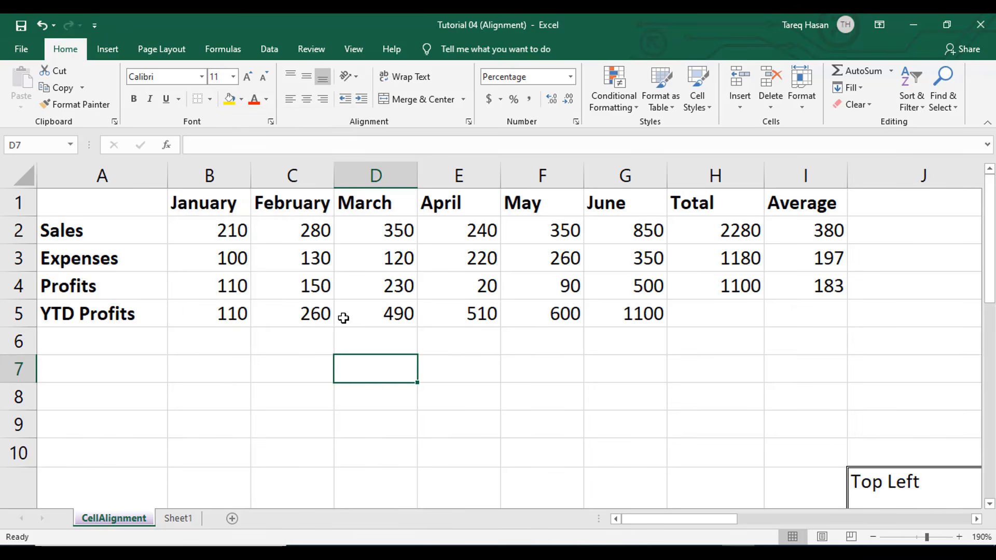
Choose a thick dashed line style with automatic color in the border formatting options for cells B2:G4
drag(212, 224, 655, 290)
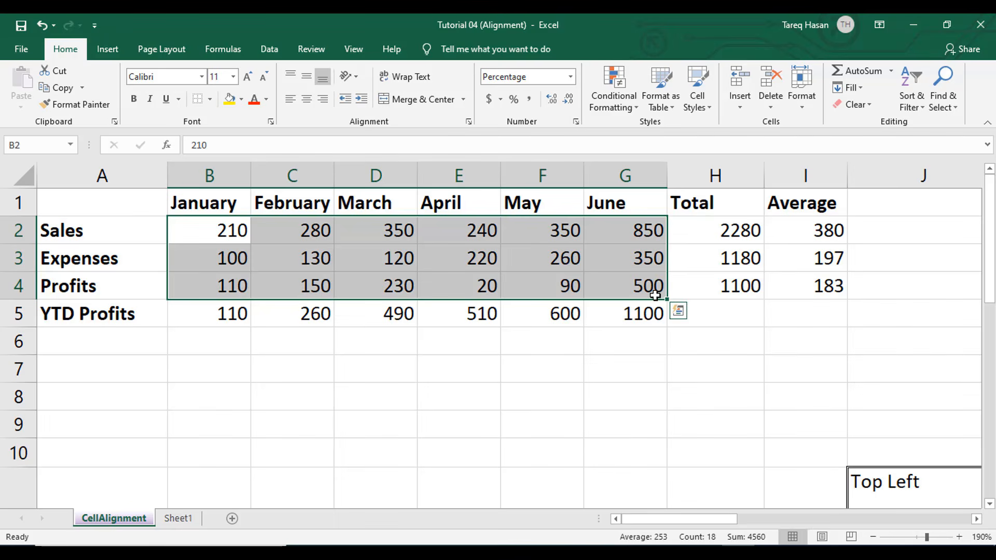
click(210, 99)
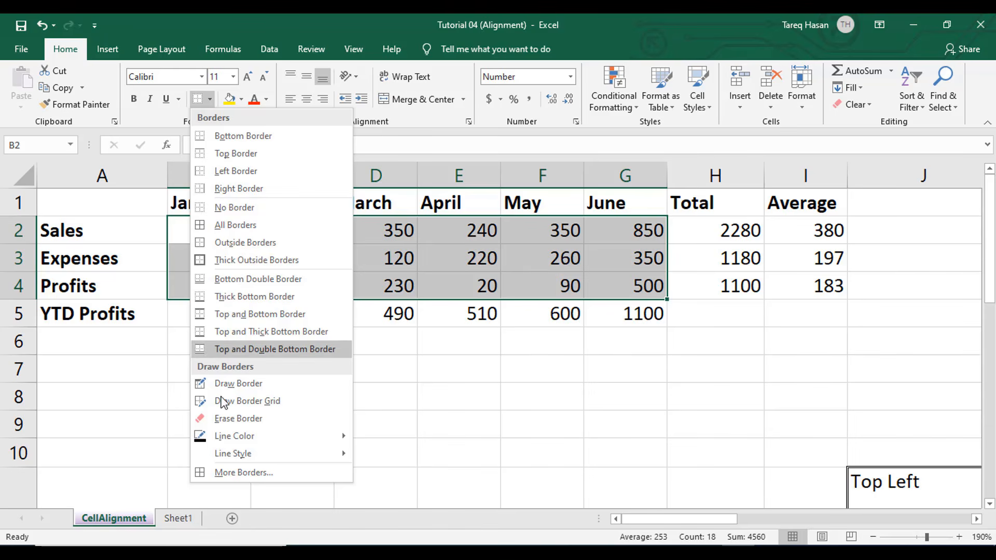
click(260, 474)
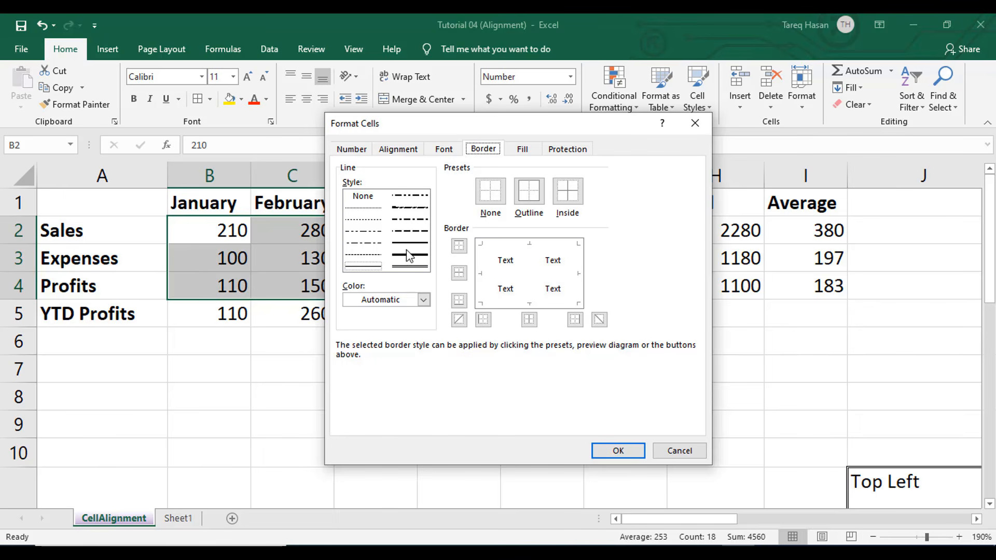
click(409, 232)
click(358, 231)
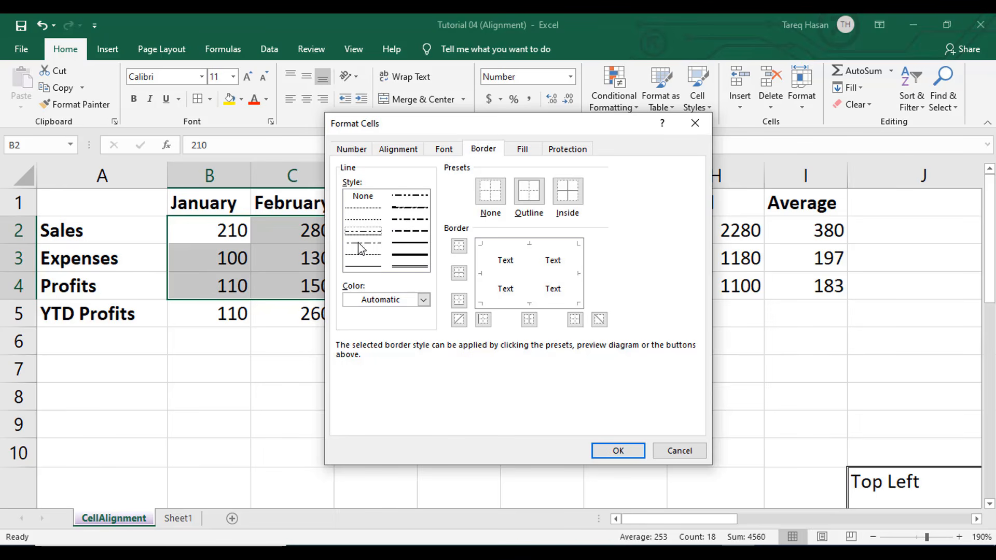
click(362, 243)
click(421, 233)
click(422, 300)
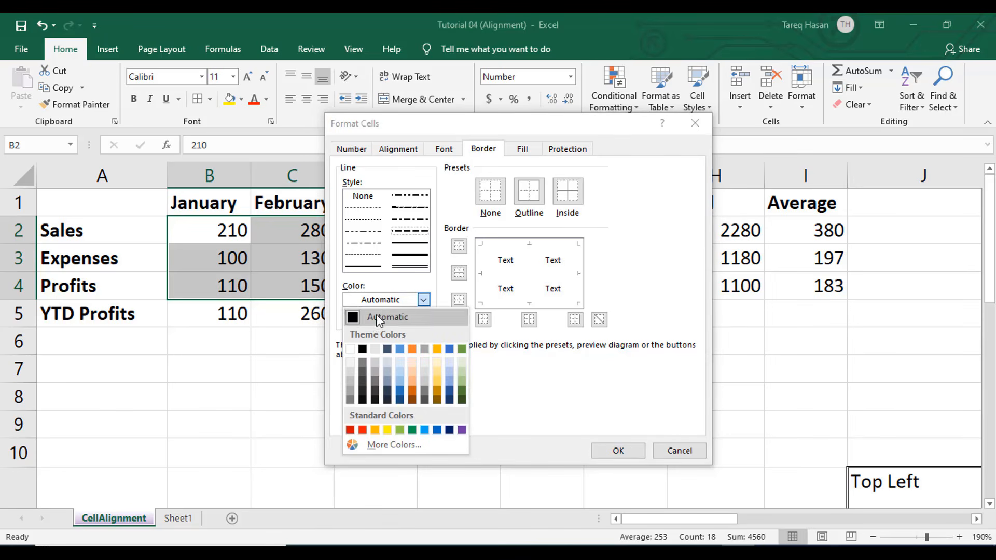
click(423, 301)
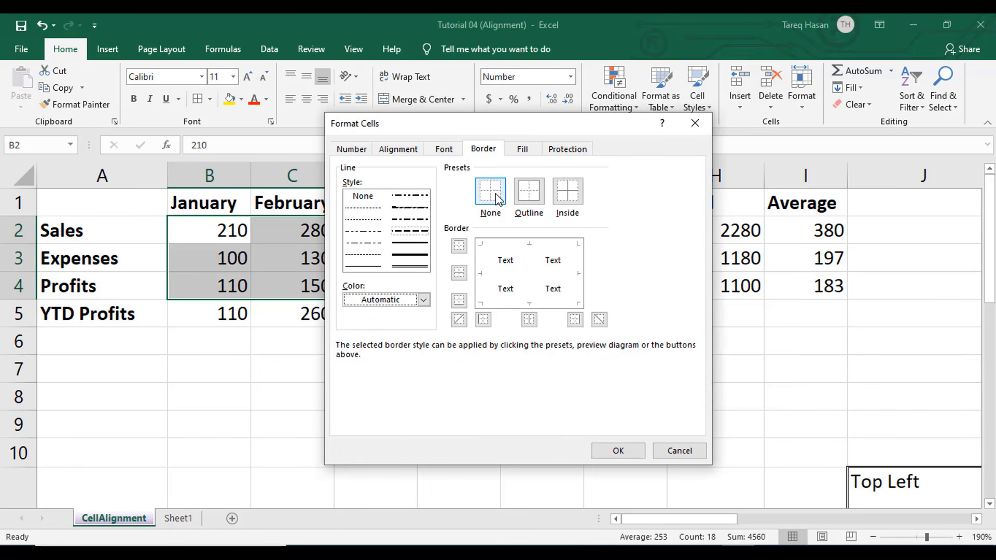
Apply the dashed line as outline and inside borders to B2:G4, trying and removing a diagonal border along the way
click(534, 193)
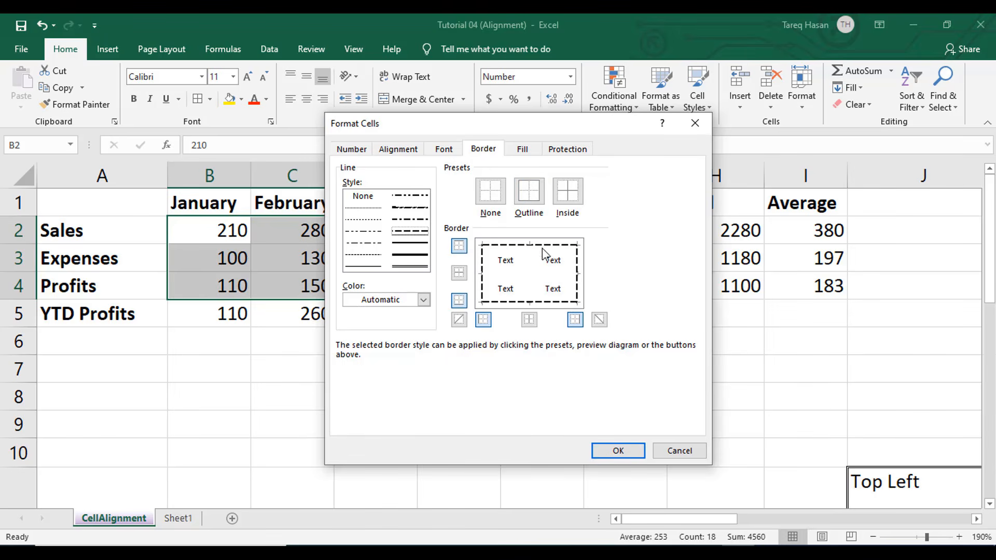
click(571, 196)
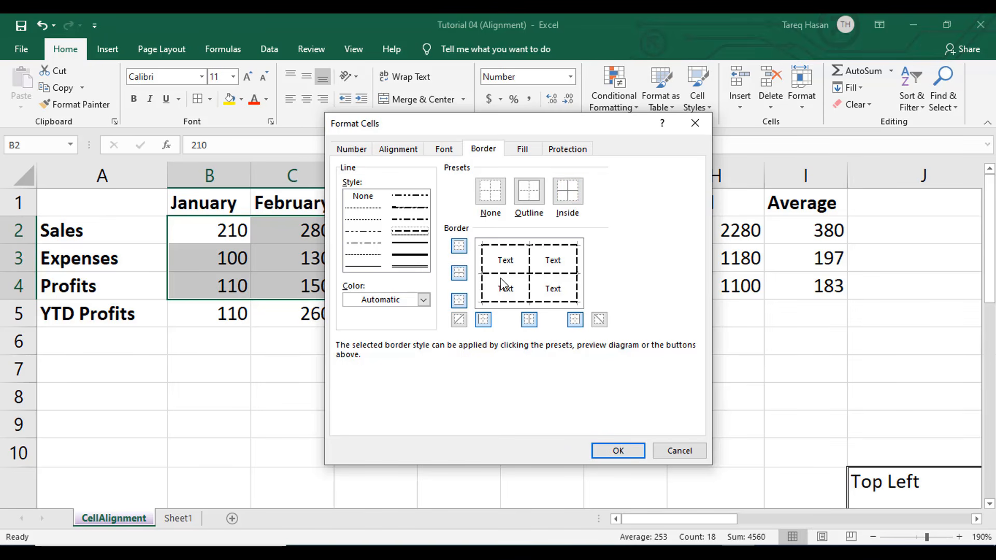
click(458, 322)
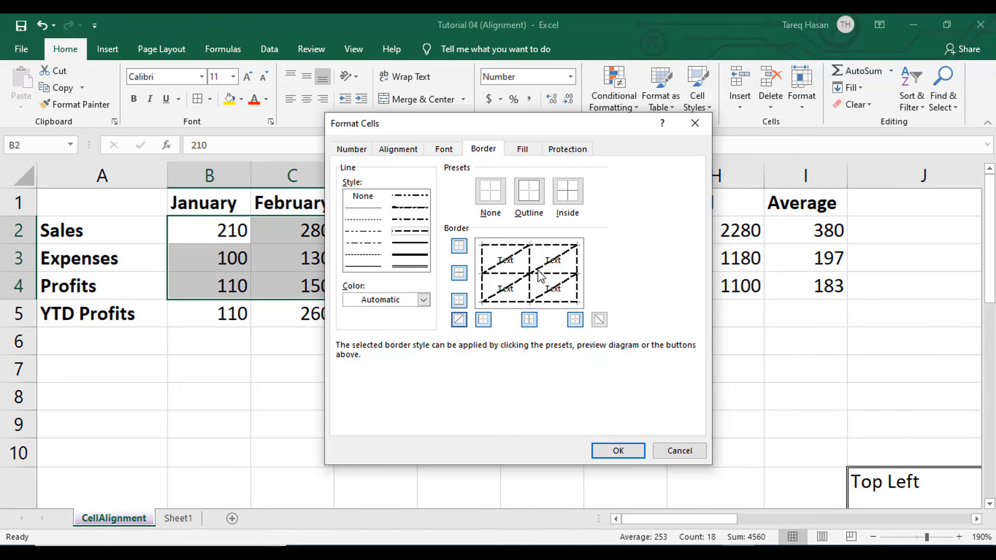
click(462, 322)
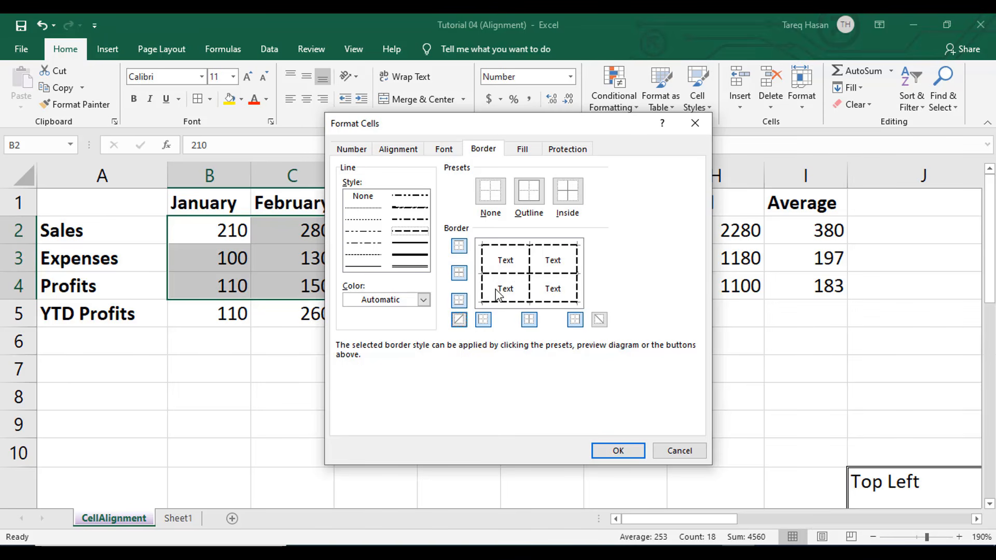
click(622, 452)
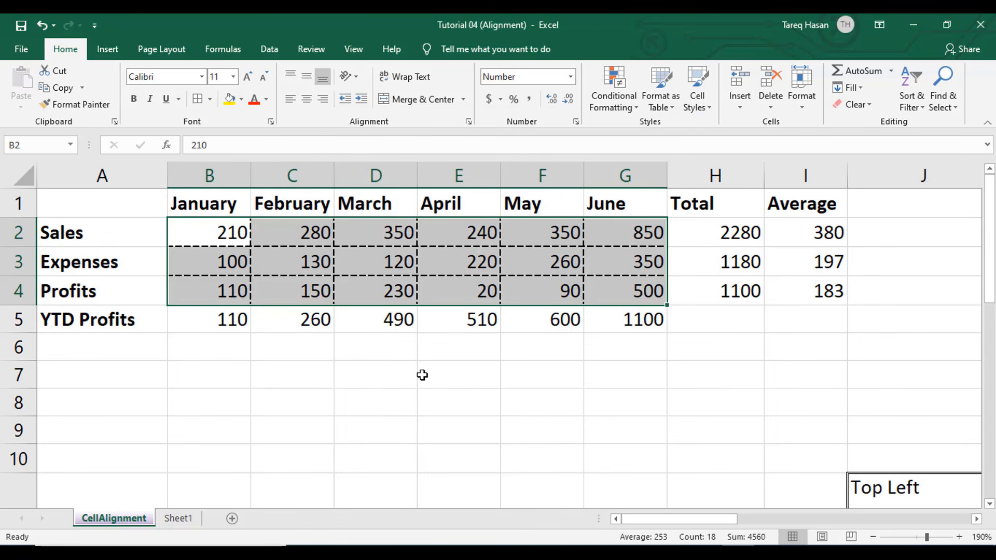
click(450, 369)
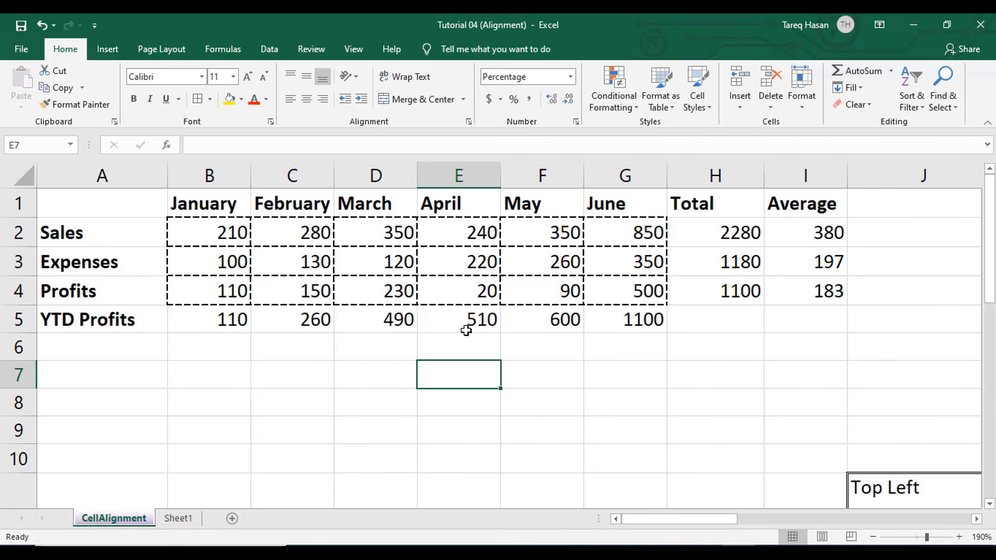
Clear the dashed borders from cells B2:G4 with the None preset in the Format Cells border settings
drag(209, 230, 642, 290)
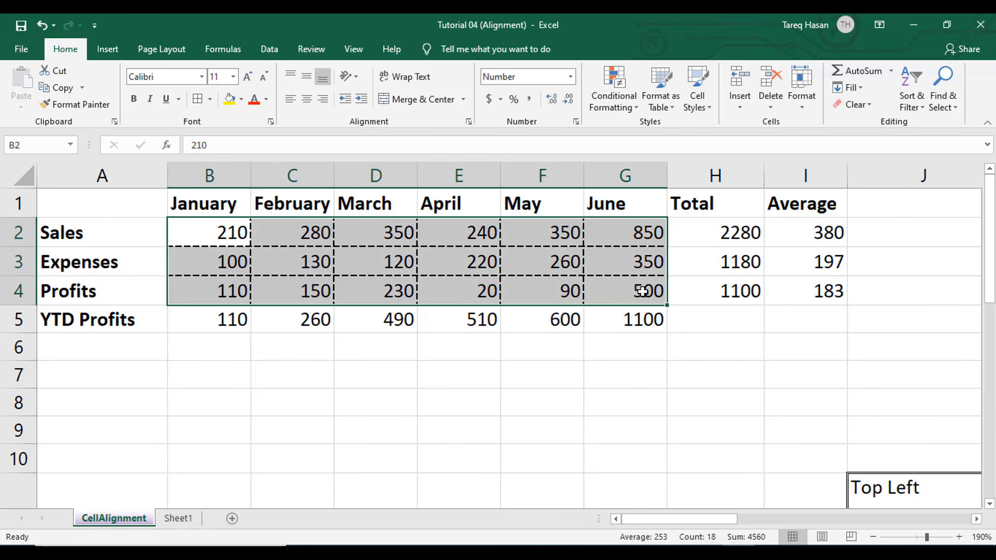
click(209, 99)
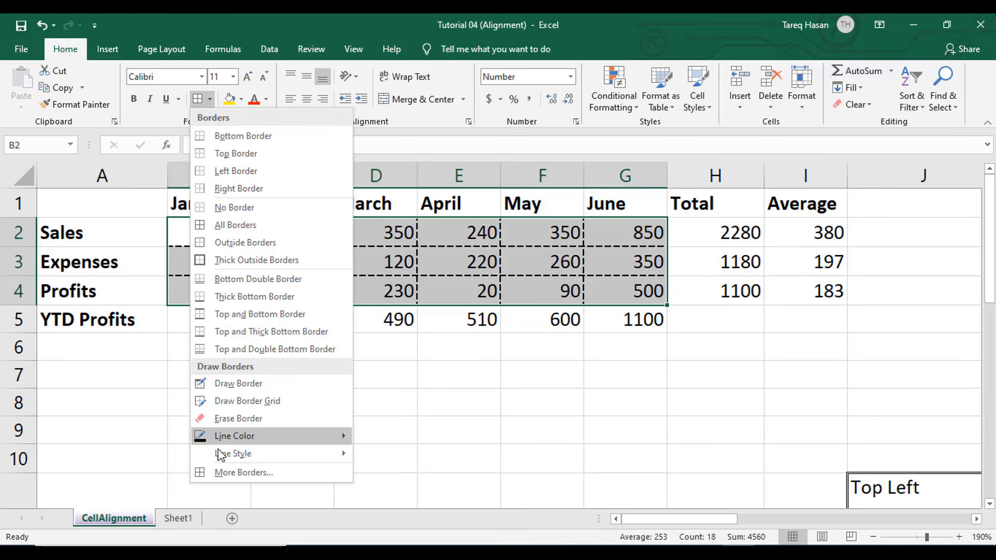
click(222, 473)
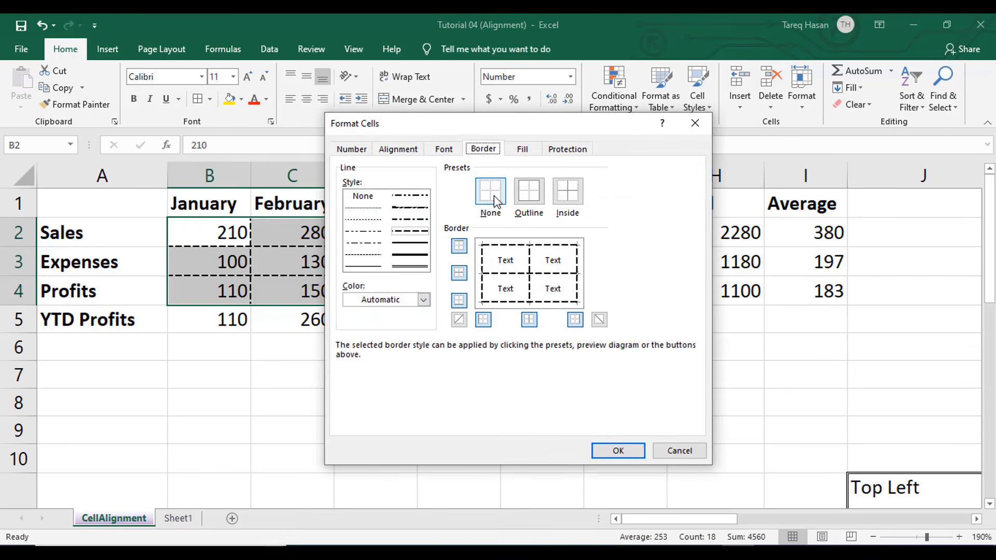
click(491, 202)
click(617, 450)
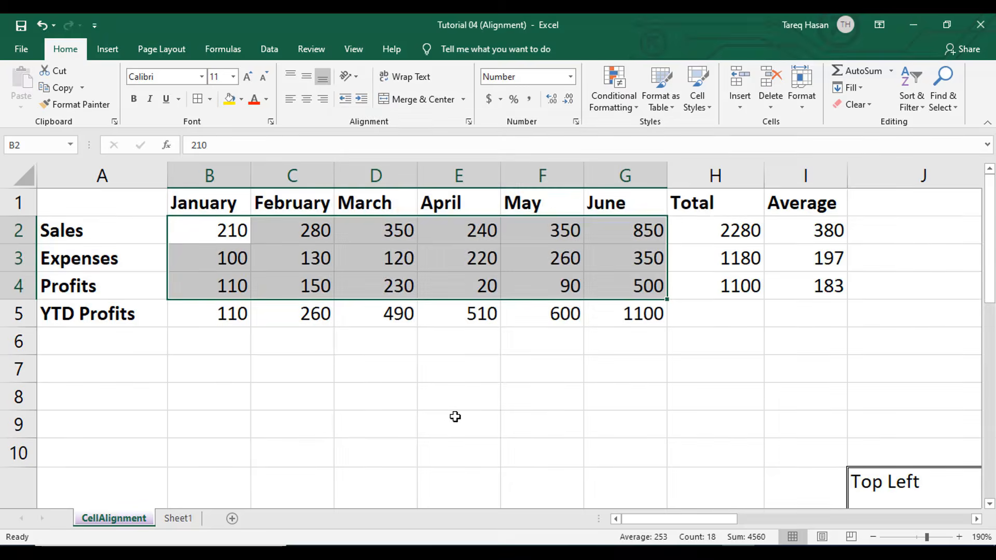
click(454, 418)
Apply All Borders to the Sales, Expenses and Profits figures for January to June in B2:G4
drag(202, 225, 645, 282)
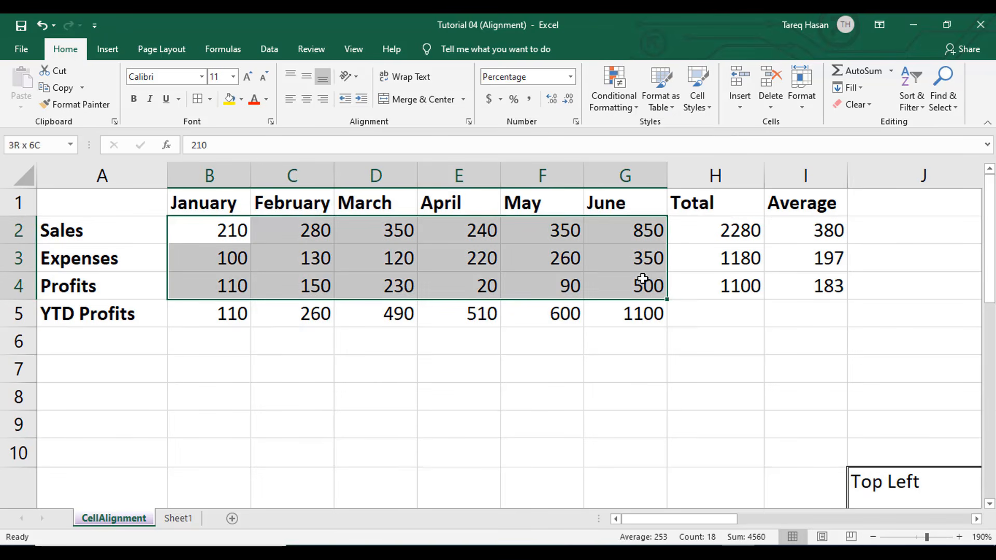
click(210, 104)
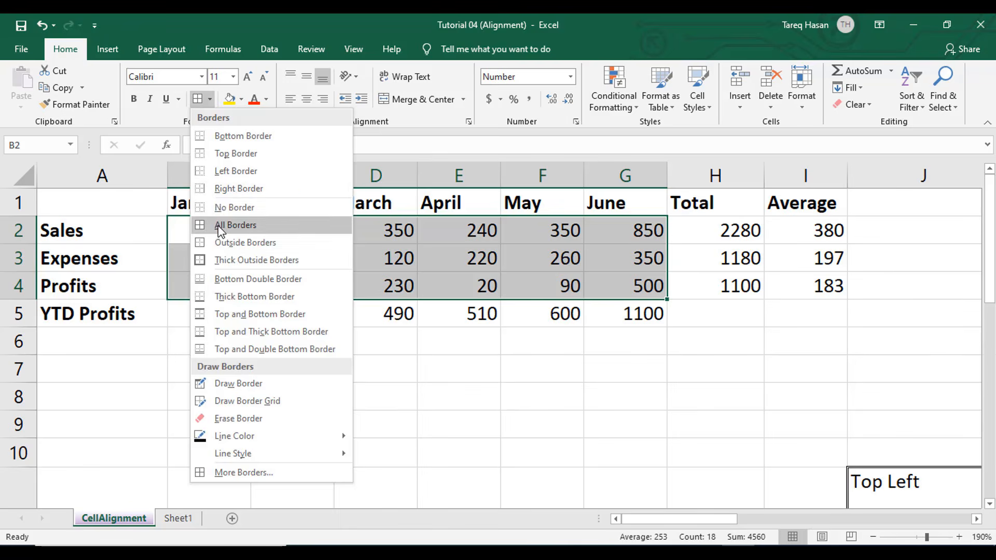
click(218, 224)
click(322, 377)
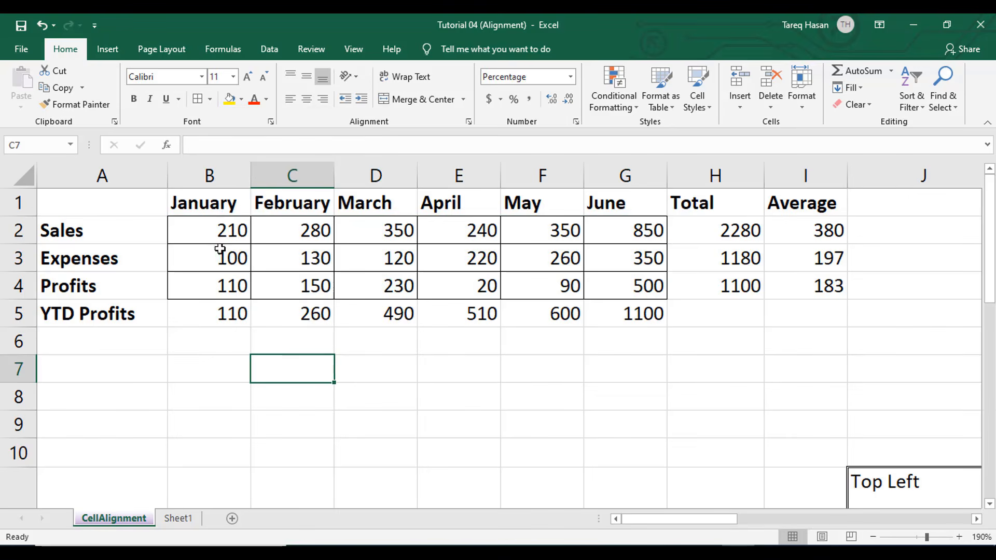
Remove the borders from cells B2:G4 with the No Border option
drag(213, 233, 623, 290)
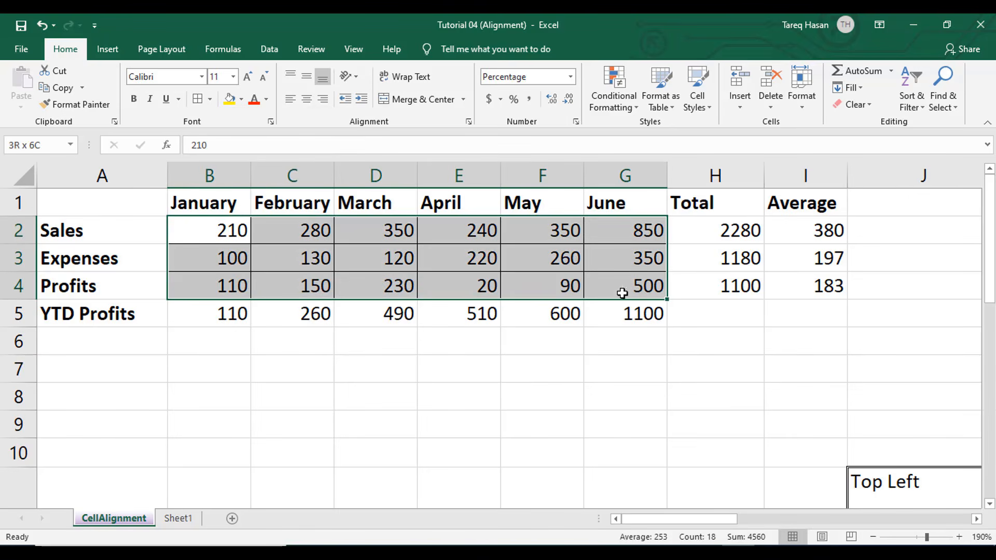
click(211, 100)
click(216, 208)
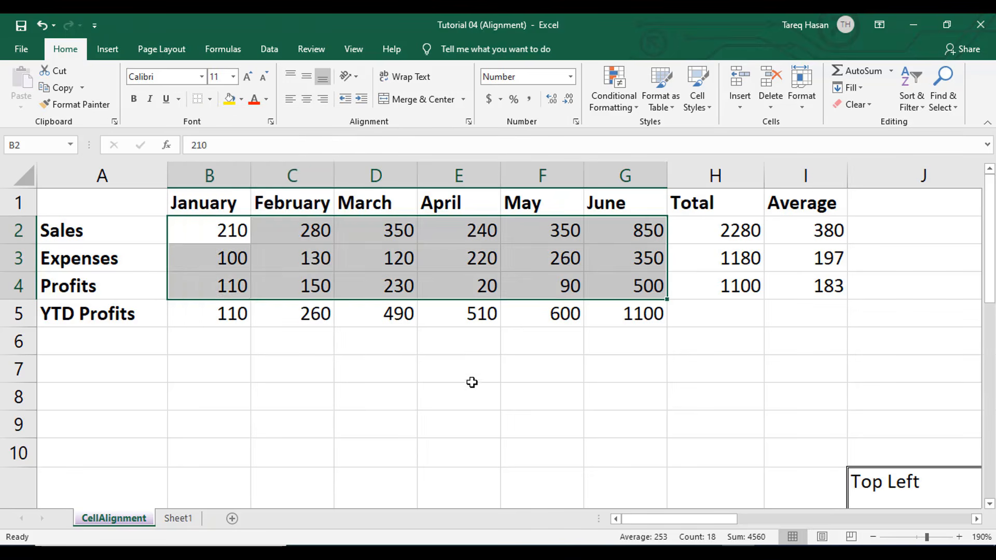
click(472, 386)
drag(210, 235, 318, 265)
click(363, 369)
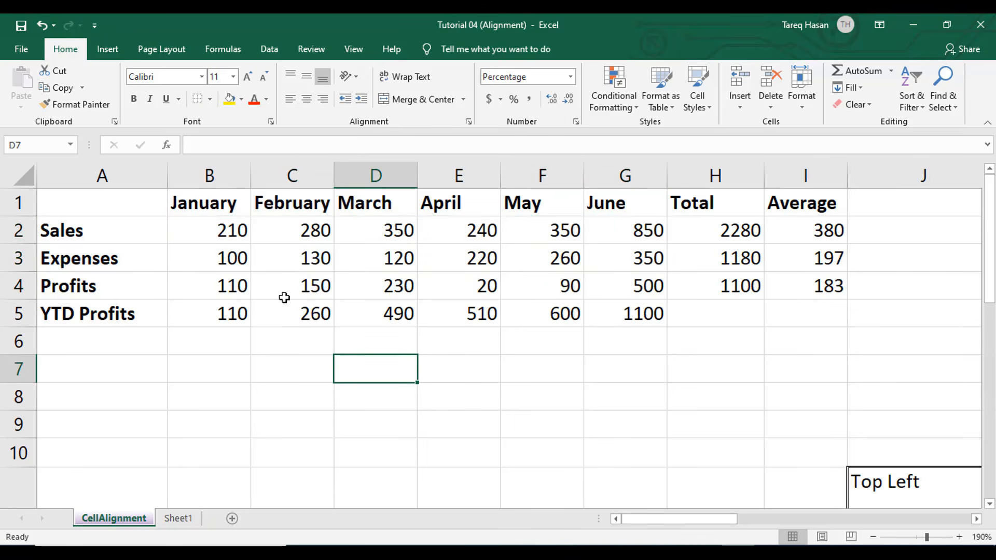
Activate the Draw Border tool and set its line color to the first red standard color
click(211, 100)
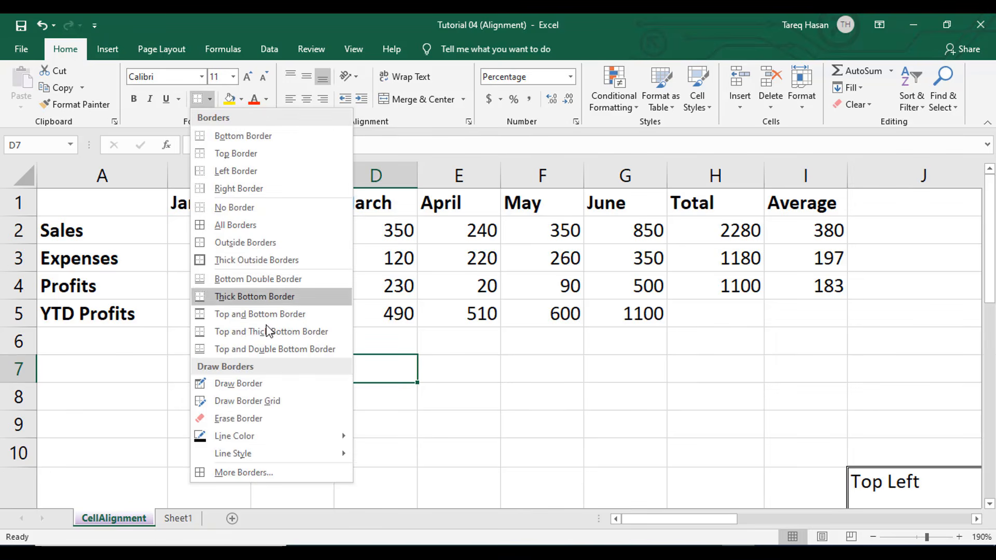
click(254, 384)
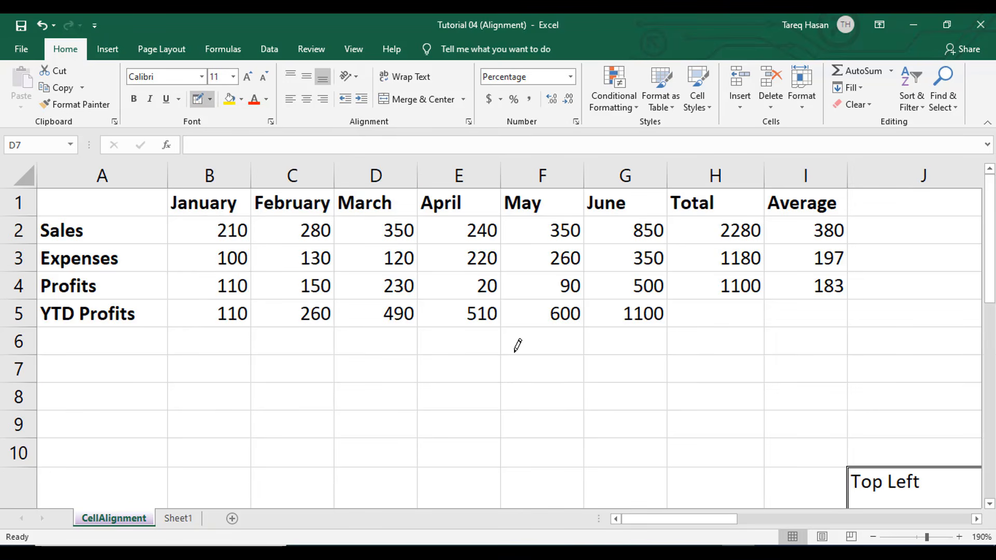
click(210, 100)
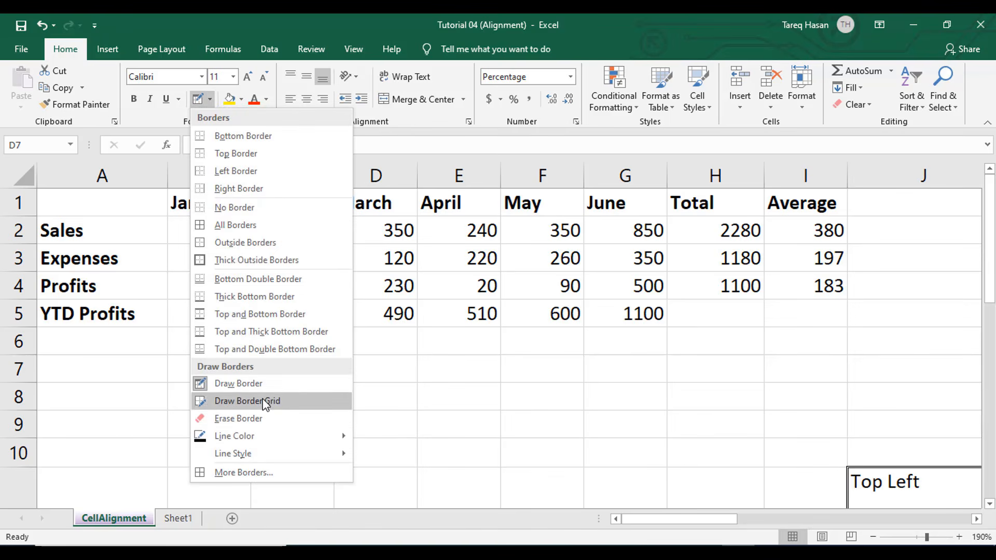
mouse_move(259, 444)
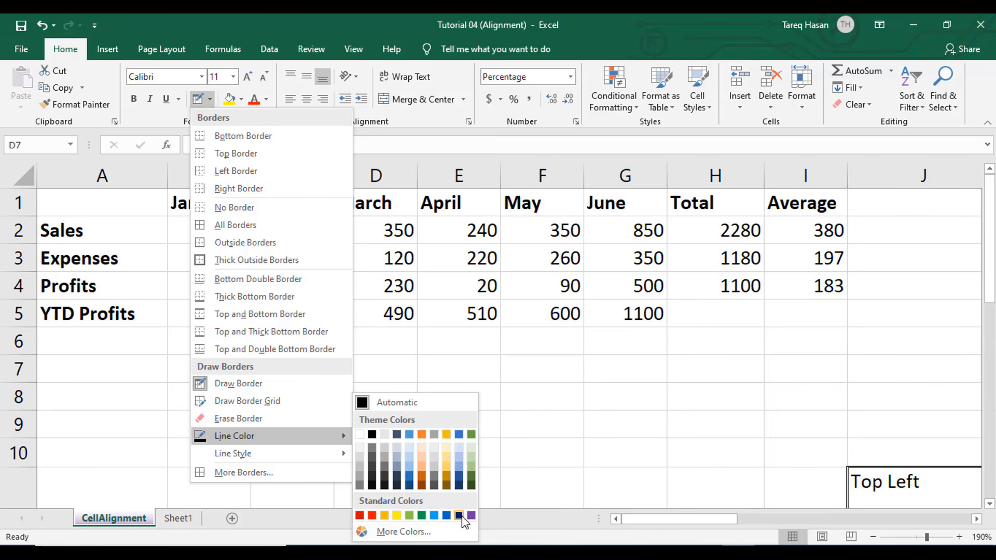
click(359, 515)
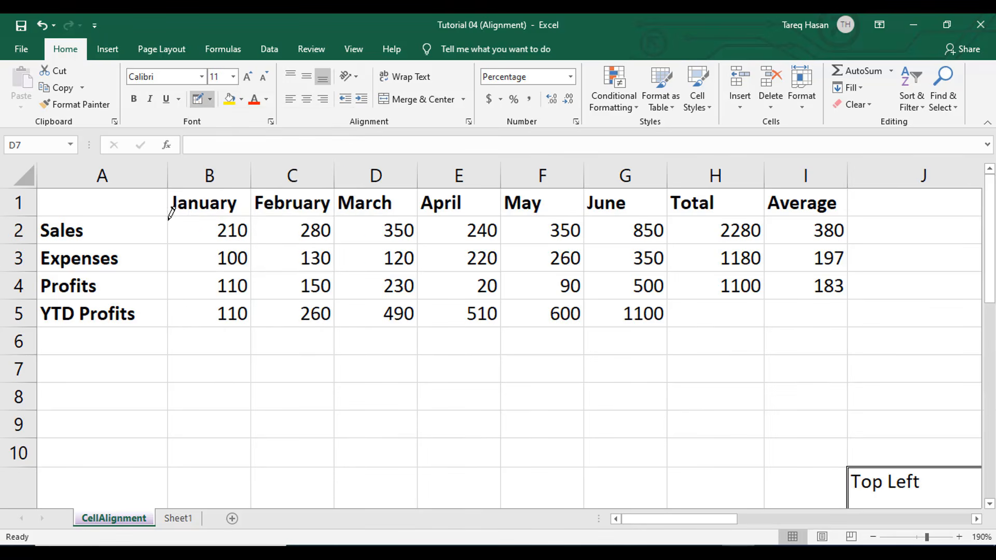
Draw a red border around B2:G5 and red horizontal lines between its rows
drag(175, 213, 606, 217)
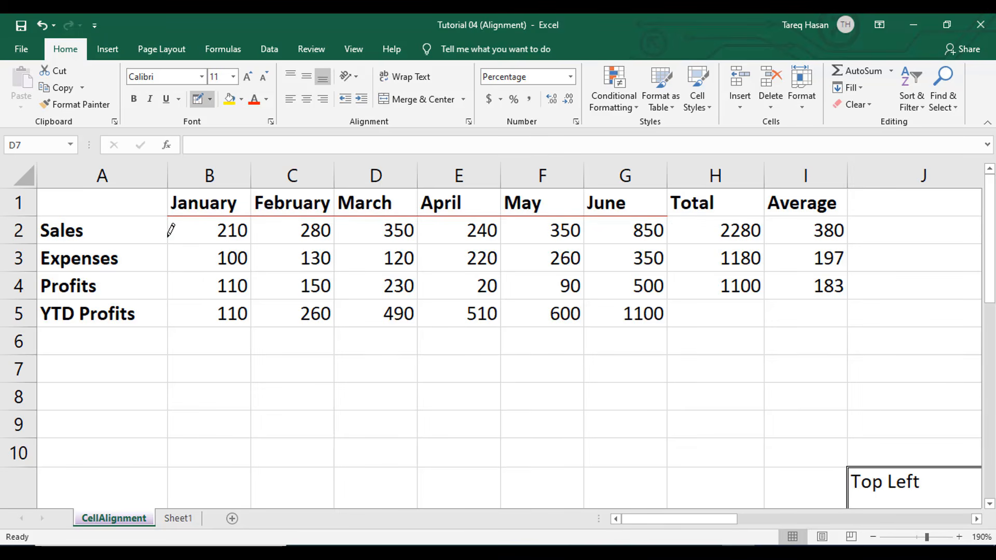
mouse_move(193, 236)
mouse_down()
mouse_move(622, 236)
mouse_move(650, 260)
mouse_move(647, 313)
mouse_up()
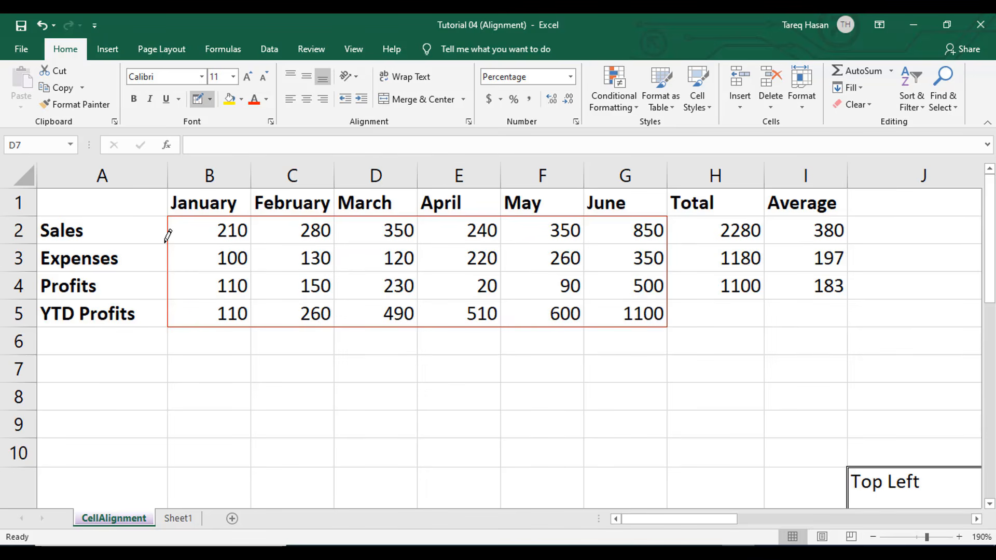
drag(168, 235, 629, 238)
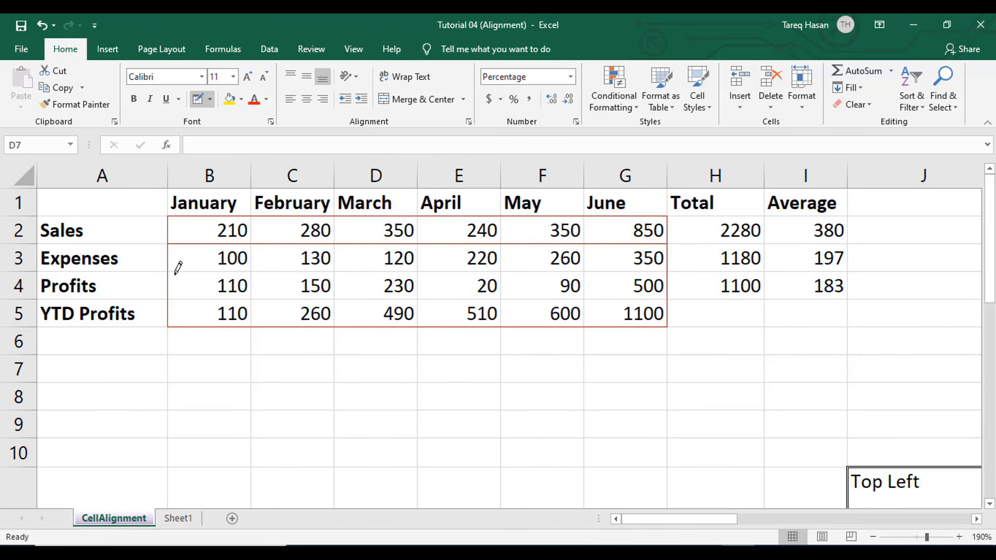
drag(178, 268, 658, 265)
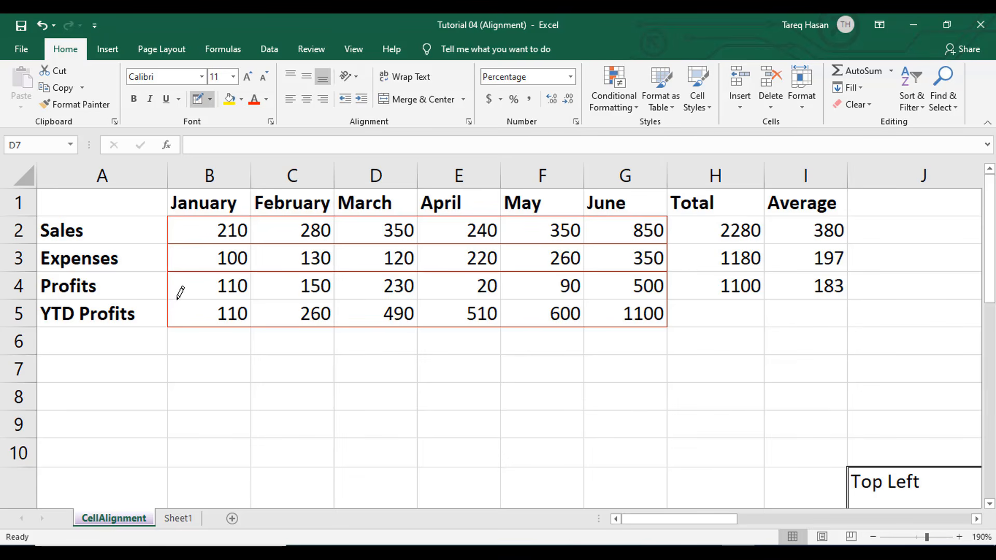
drag(177, 299, 625, 303)
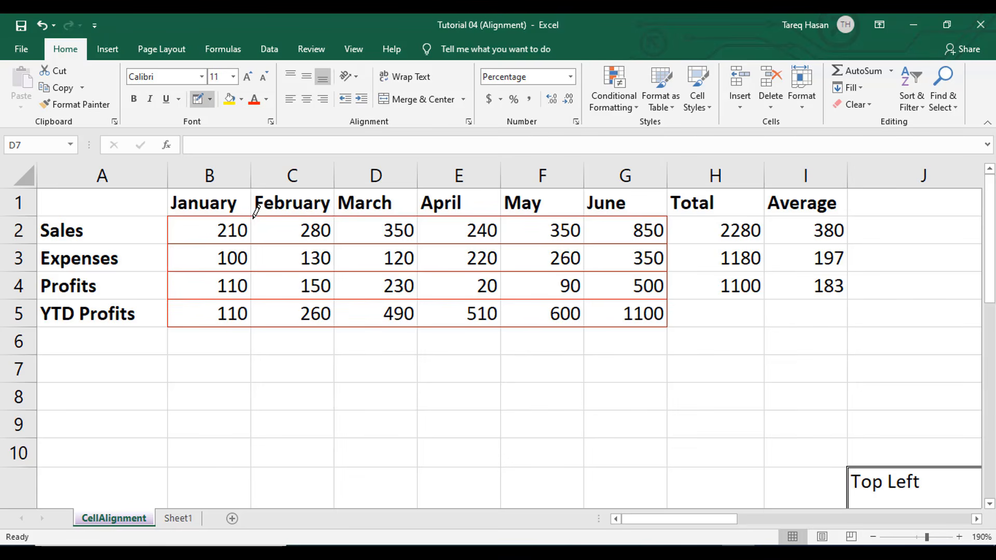
Draw red vertical border lines along the right edges of the January and February columns in rows 2 to 5, undoing the overshoot into row 6
drag(254, 213, 256, 316)
drag(336, 215, 344, 329)
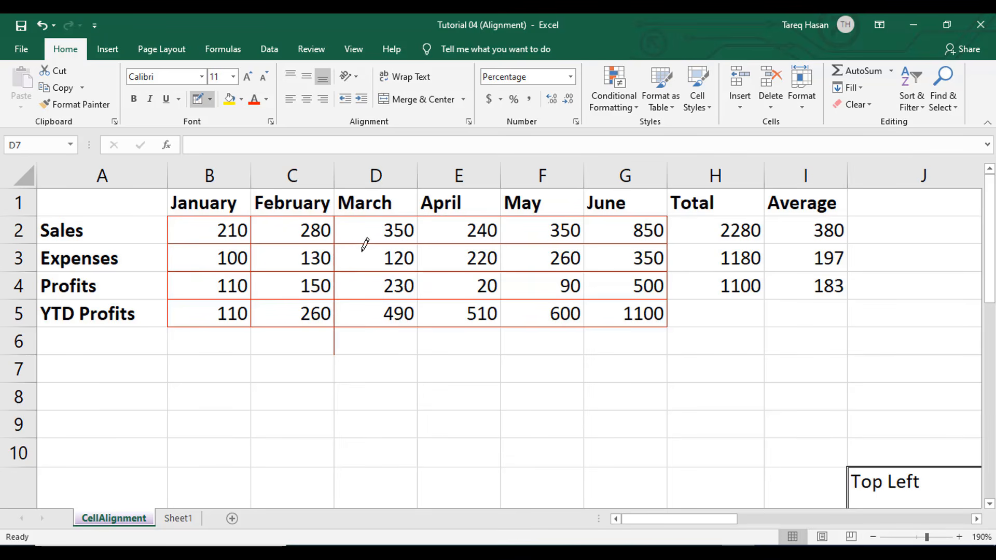
key(ctrl+z)
drag(335, 239, 341, 312)
Erase all red borders from B2:G5 with the Erase Border tool, undoing the first erasure and repeating it
click(209, 99)
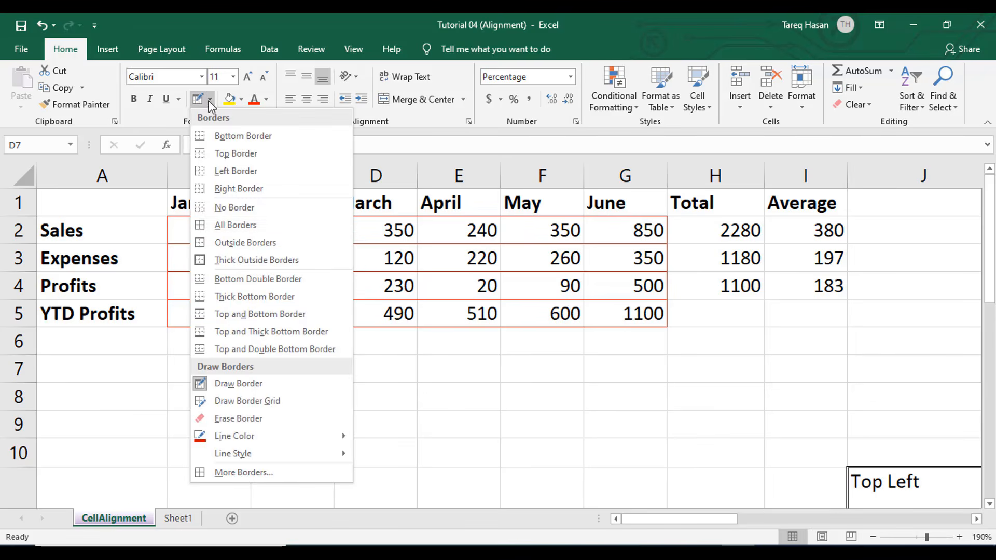
click(260, 419)
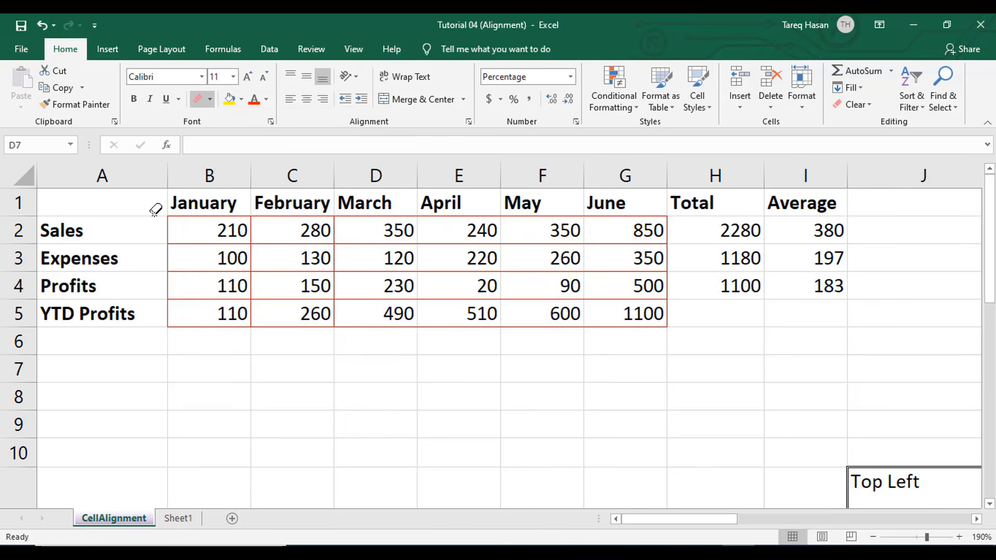
mouse_move(155, 207)
mouse_down()
mouse_move(418, 296)
mouse_move(637, 310)
mouse_up()
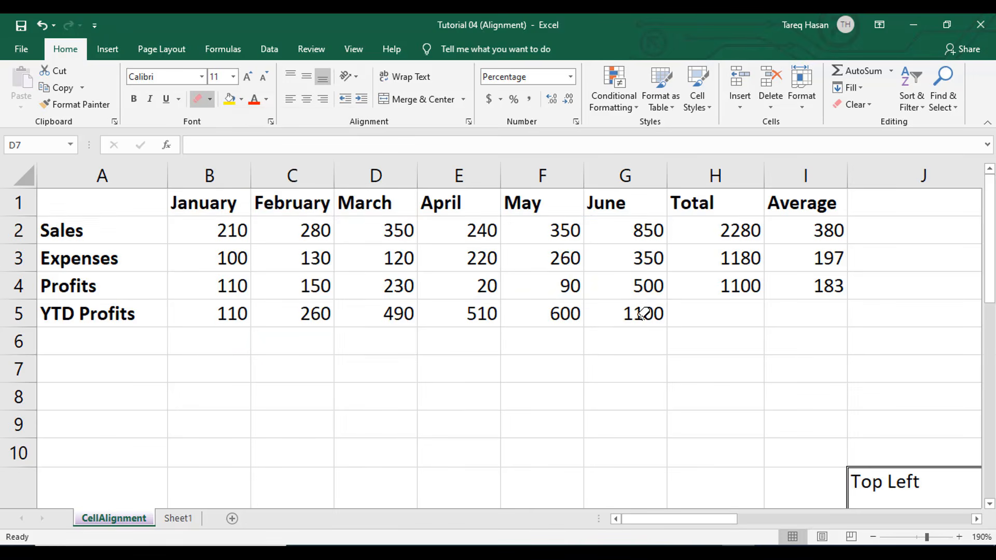
key(ctrl+z)
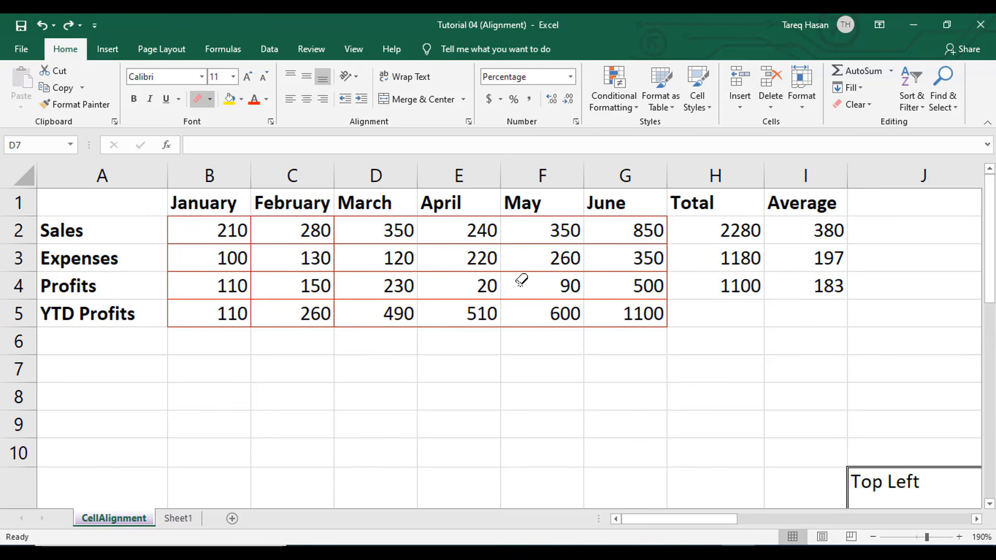
mouse_move(195, 240)
mouse_down()
mouse_move(571, 239)
mouse_move(634, 229)
mouse_move(629, 258)
mouse_move(603, 280)
mouse_move(550, 266)
mouse_move(262, 270)
mouse_move(145, 220)
mouse_move(518, 322)
mouse_move(664, 325)
mouse_up()
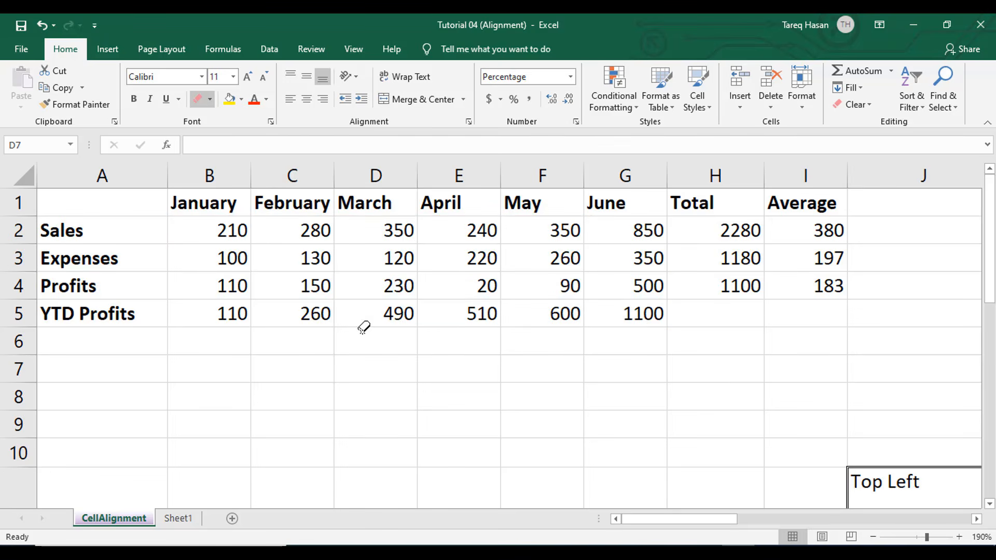
Look through the available border line styles and leave Erase Border mode
click(210, 99)
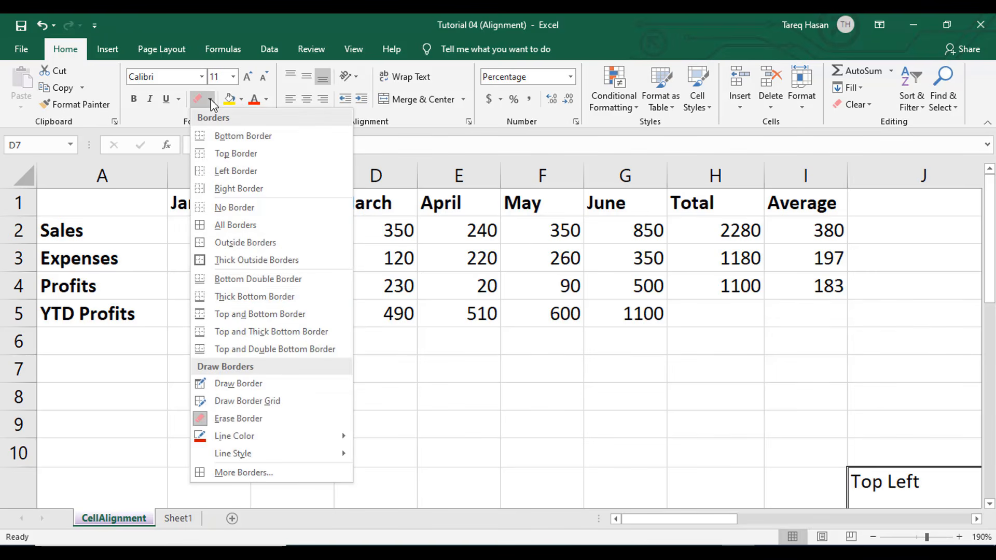
mouse_move(257, 456)
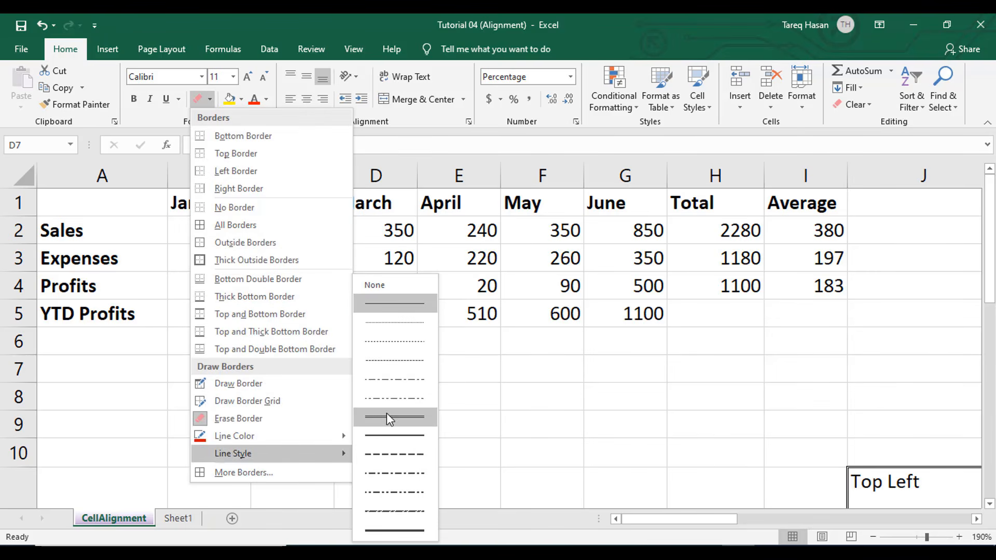
click(211, 100)
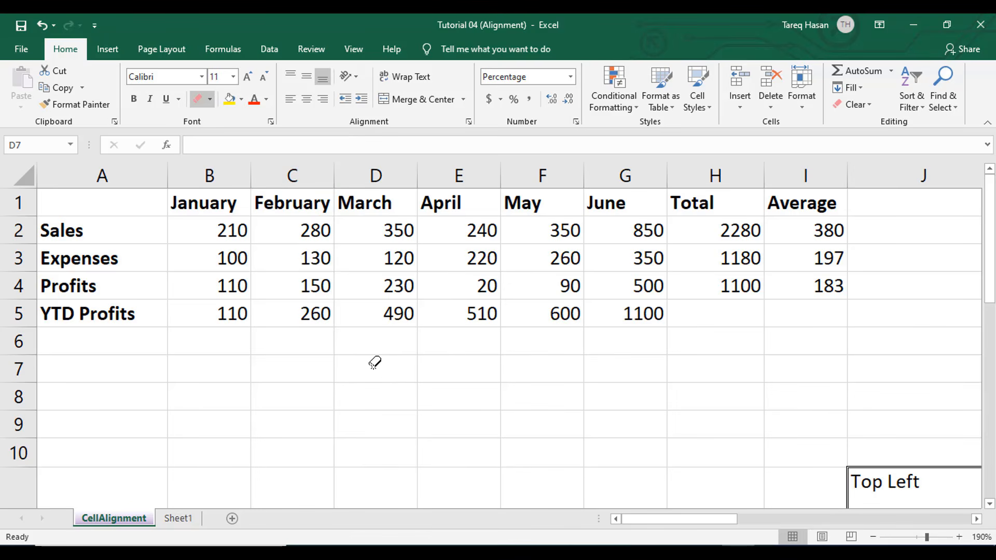
key(Escape)
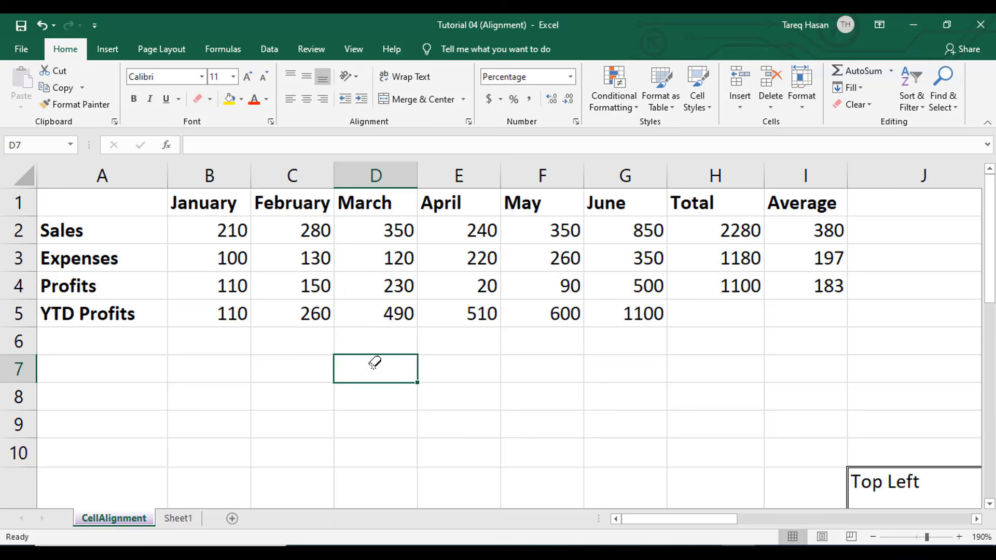
click(447, 365)
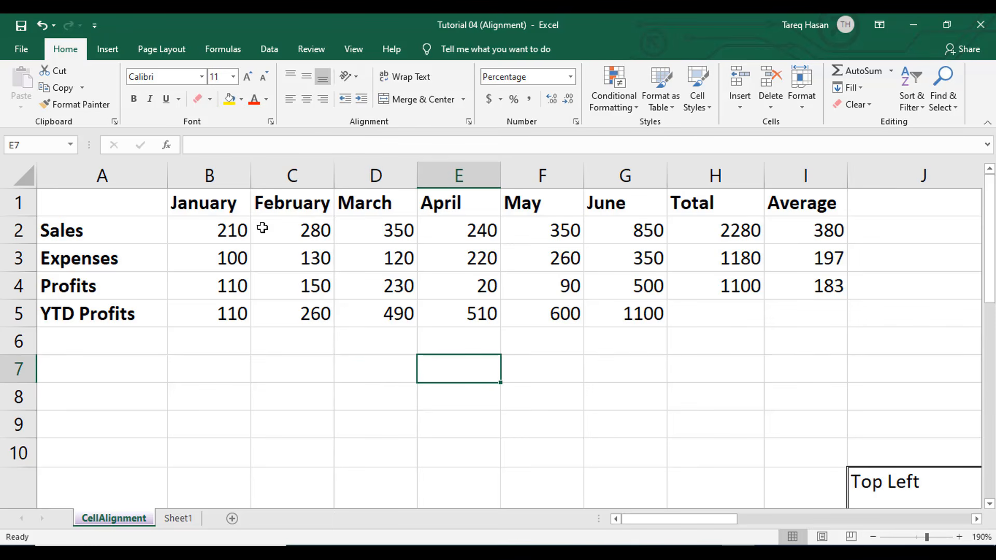
Increase the decimals of the figures in B2:I5 to two places
drag(202, 229, 815, 319)
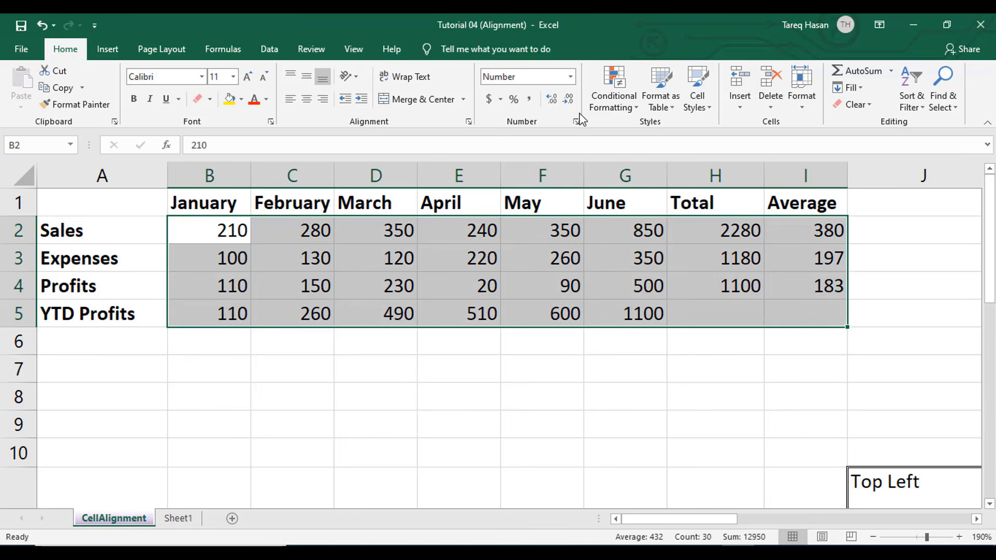
click(552, 100)
click(552, 100)
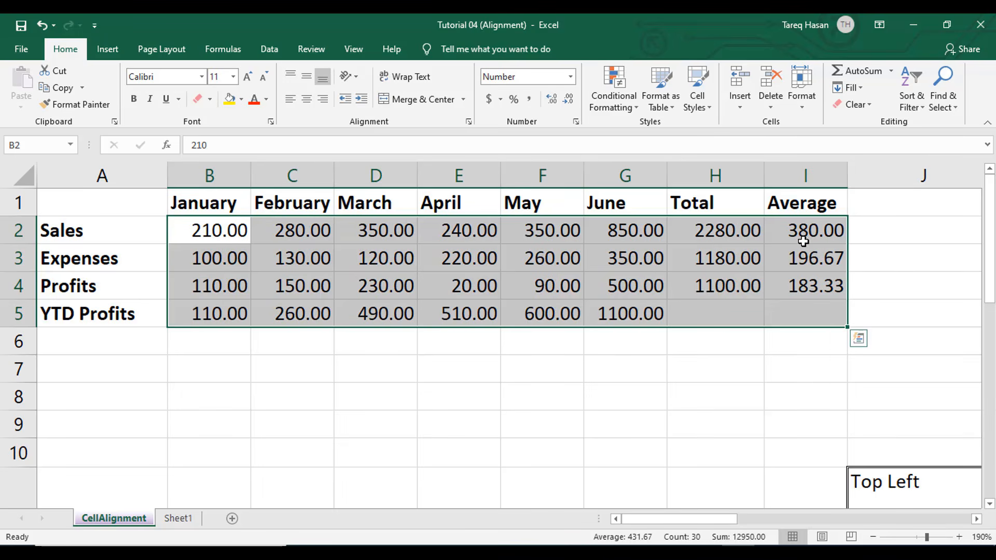
Decrease the decimals of the figures in B2:I5 to zero places
key(ctrl+q)
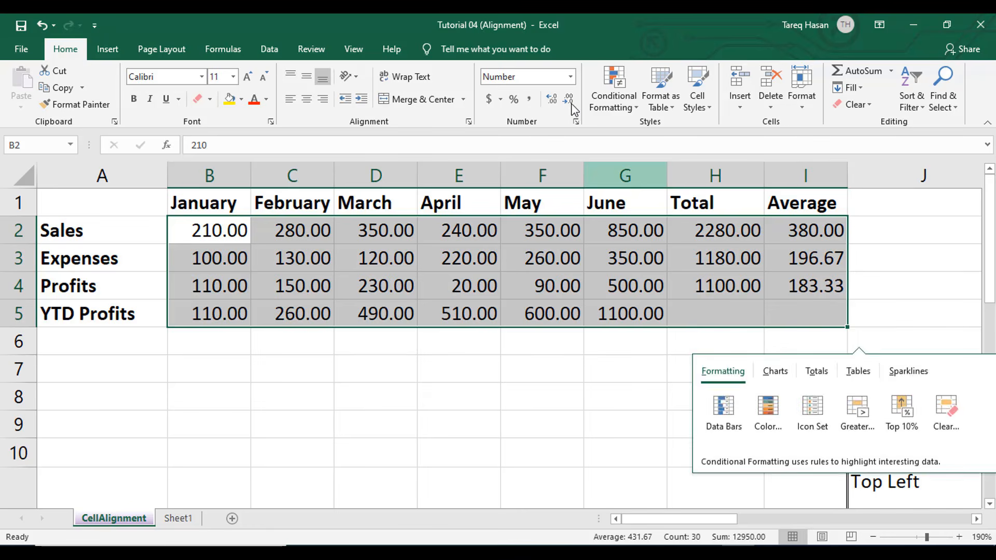
click(571, 105)
click(572, 104)
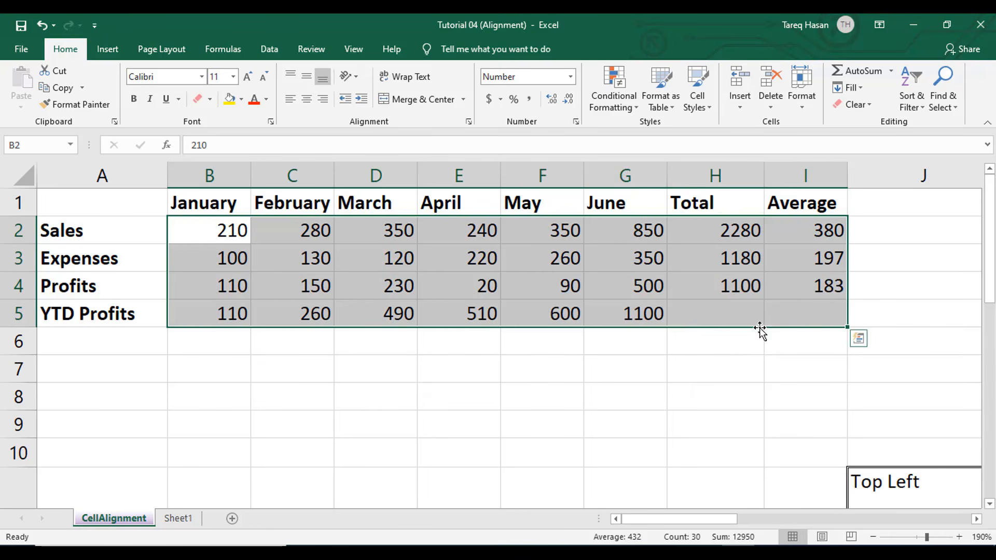
Apply the Comma Style and the dollar Accounting number format to the figures in B2:I5
click(529, 101)
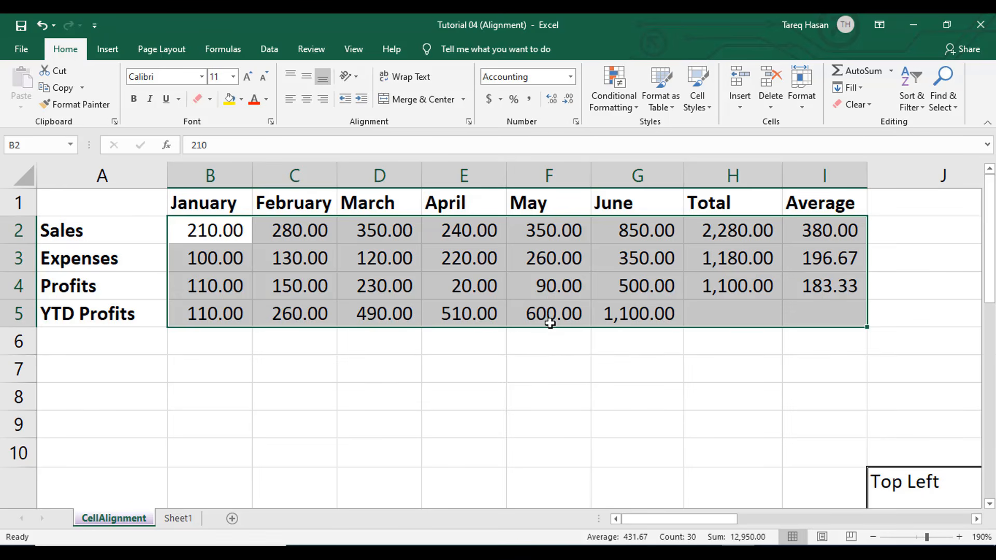
click(489, 100)
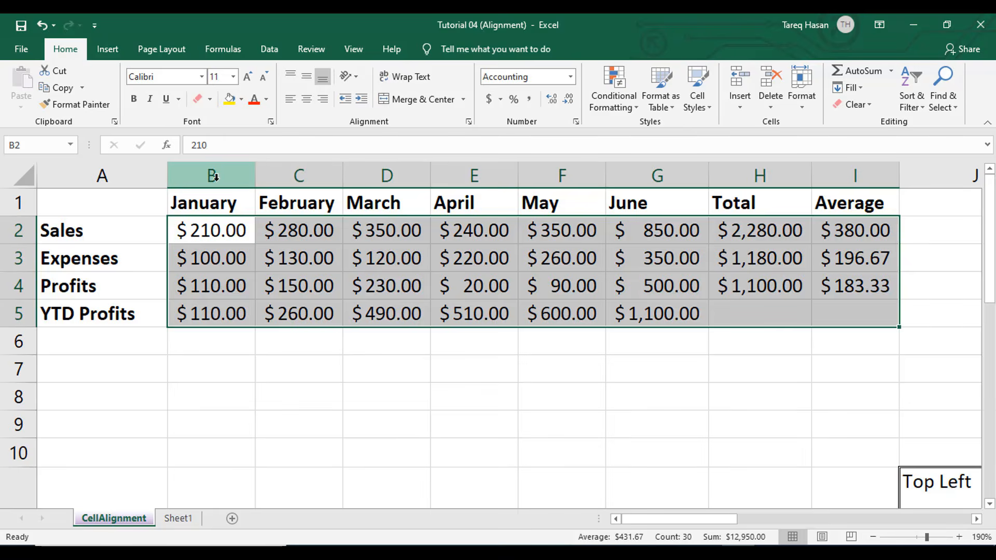
Widen columns B through I together to an equal, roomier width
drag(211, 174, 862, 176)
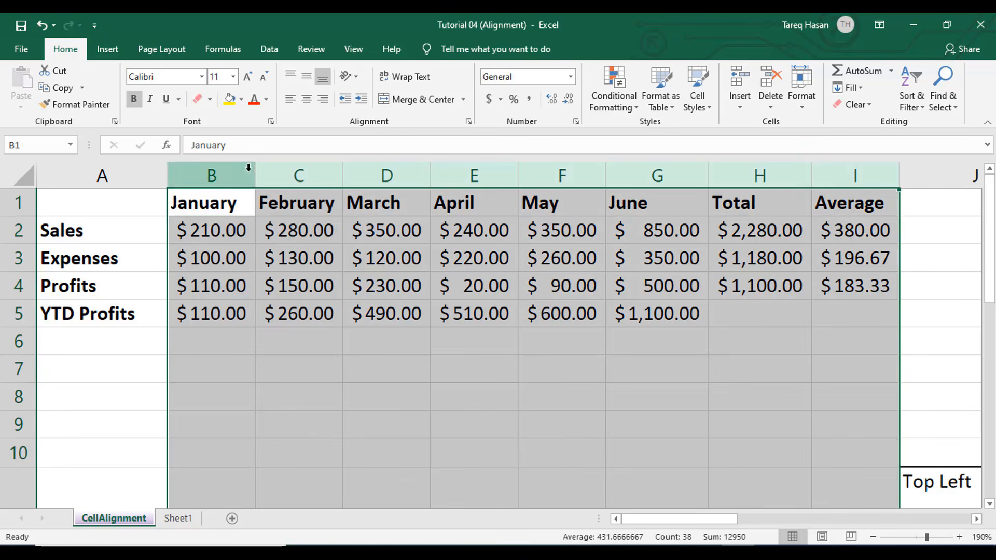
drag(273, 172, 316, 176)
click(376, 366)
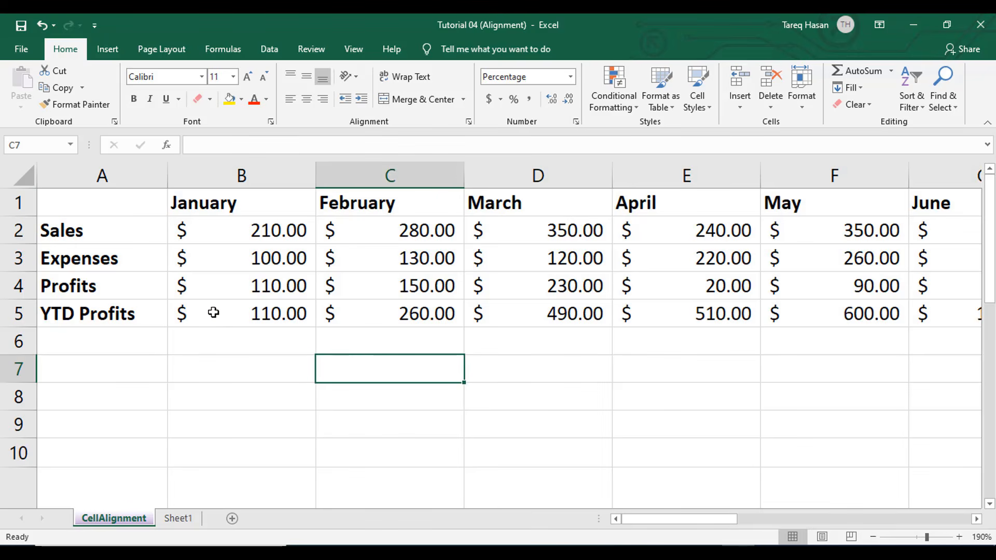
click(213, 238)
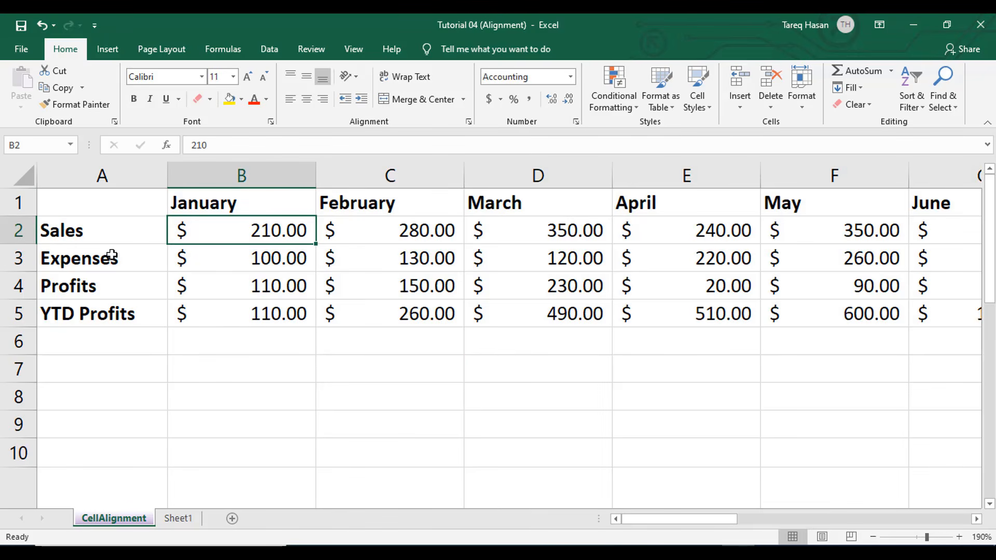
click(102, 238)
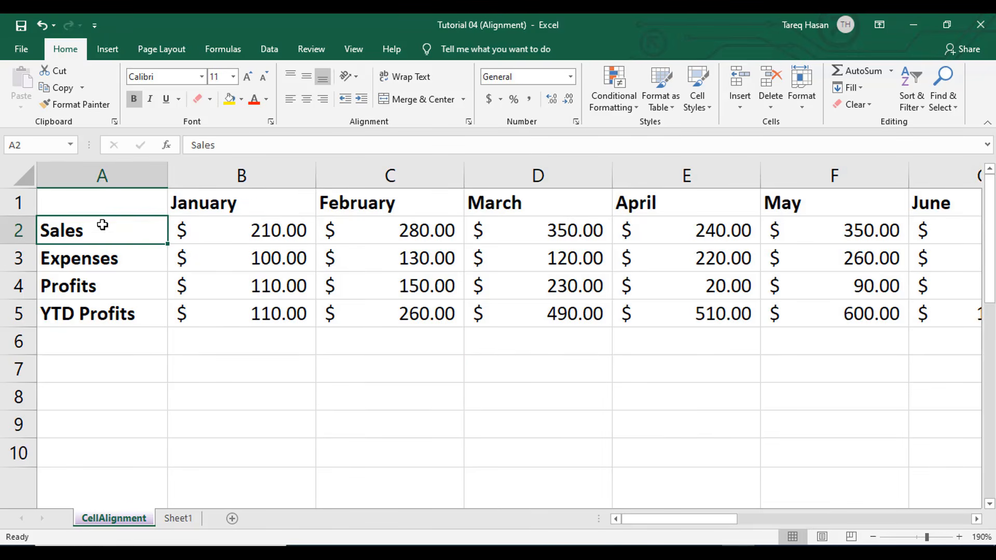
click(89, 287)
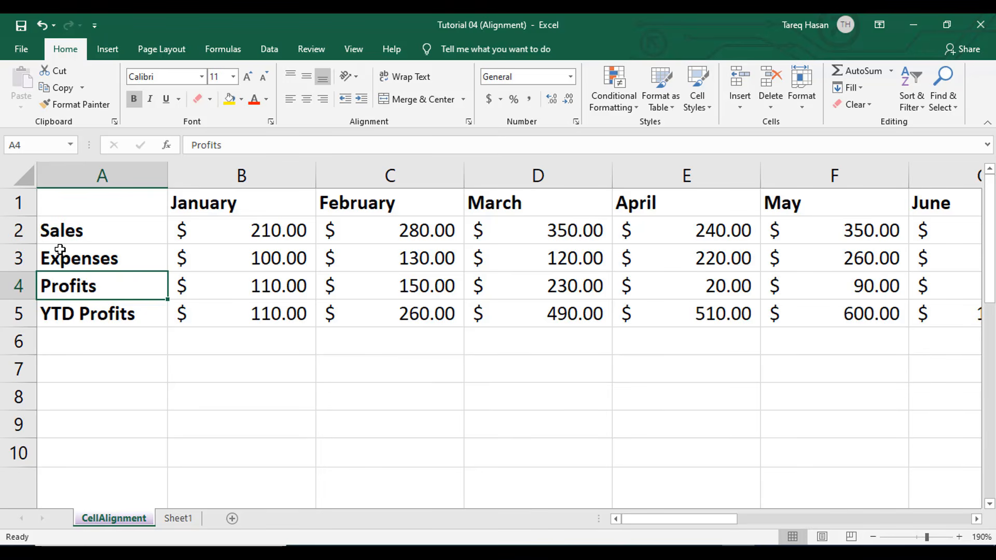
click(81, 232)
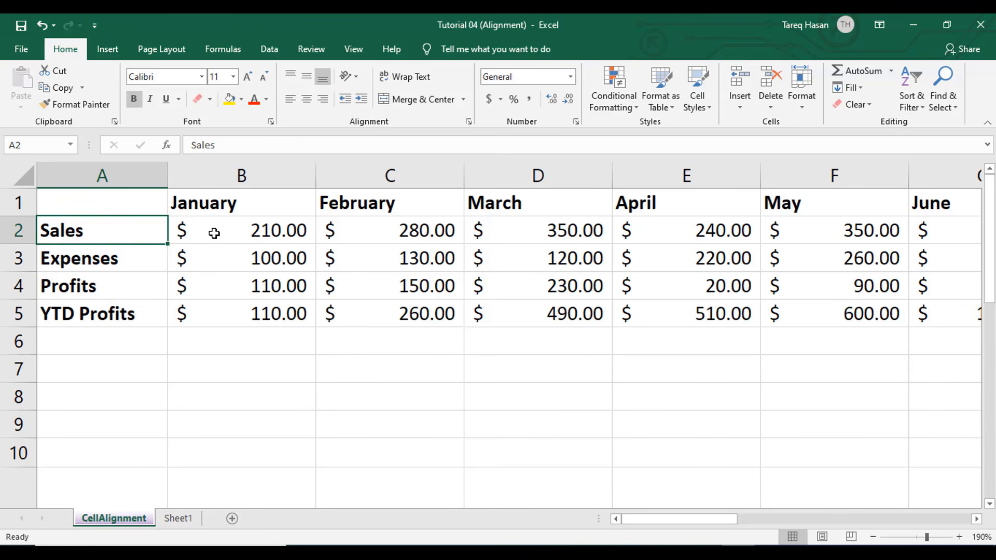
click(193, 234)
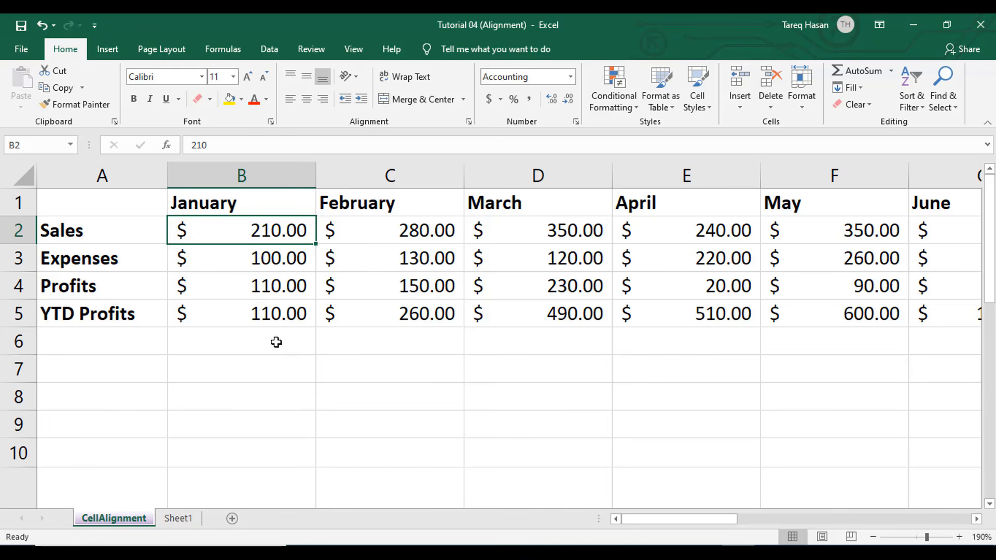
Undo the column widening and the dollar Accounting format
key(ctrl+z)
key(ctrl+z)
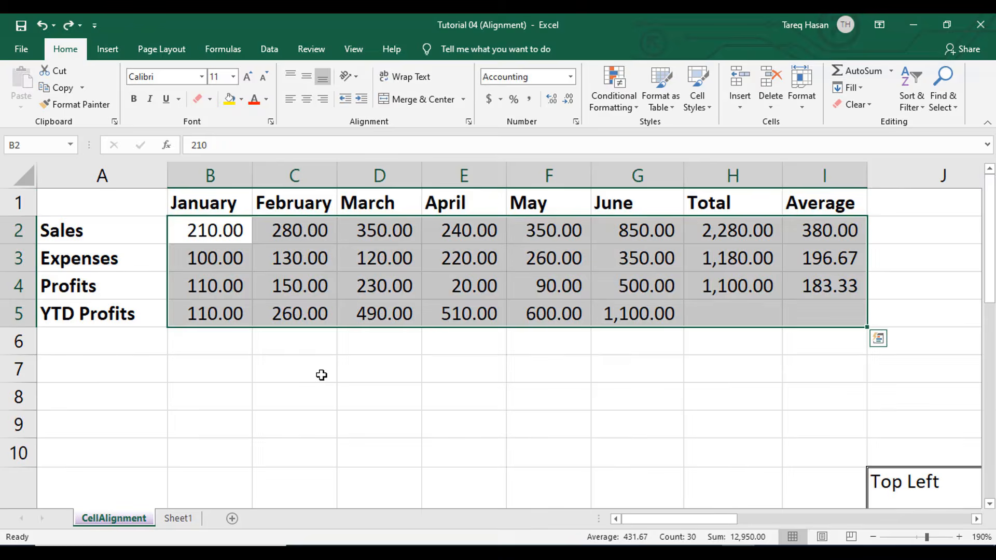
click(323, 373)
Open More Accounting Formats for B2:I5 and choose the Currency category
drag(210, 234, 842, 311)
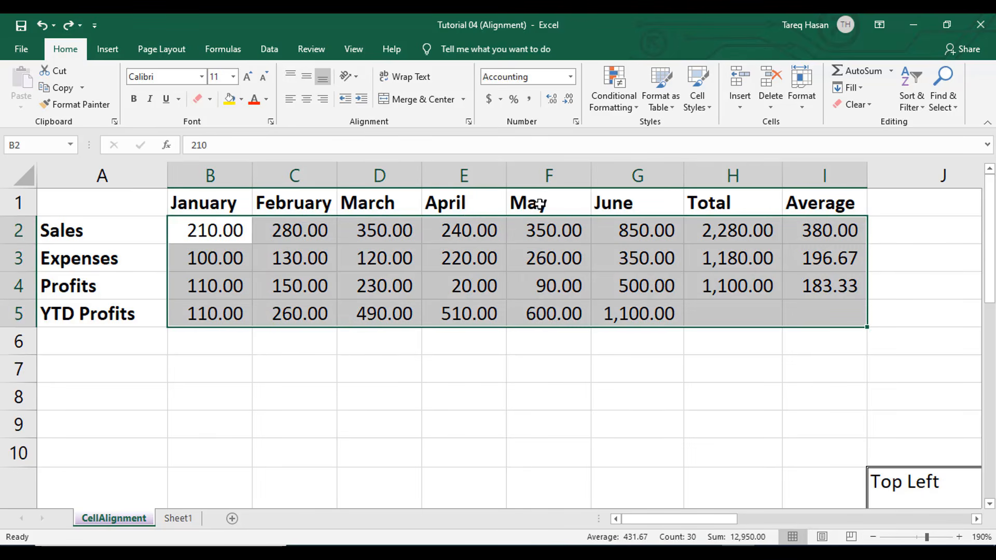
click(501, 98)
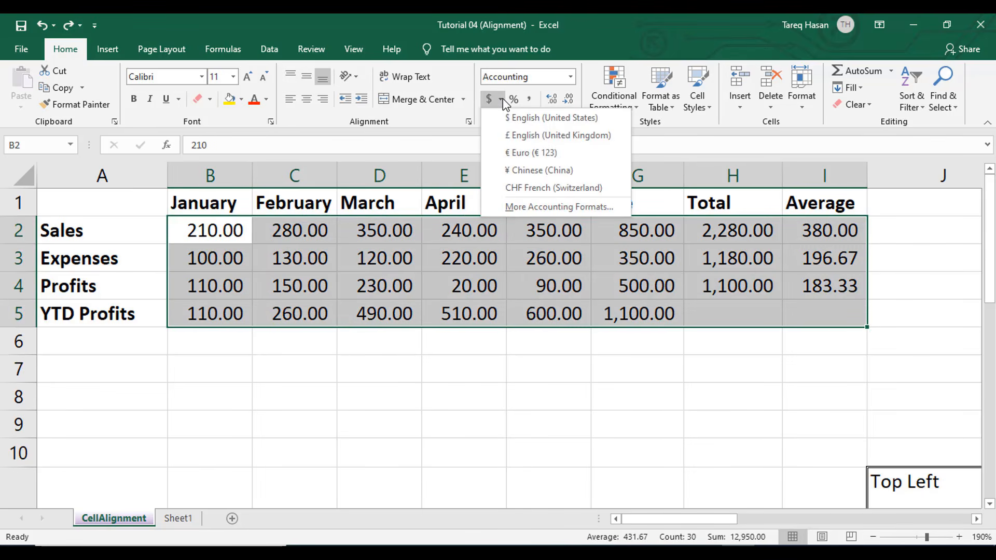
click(517, 207)
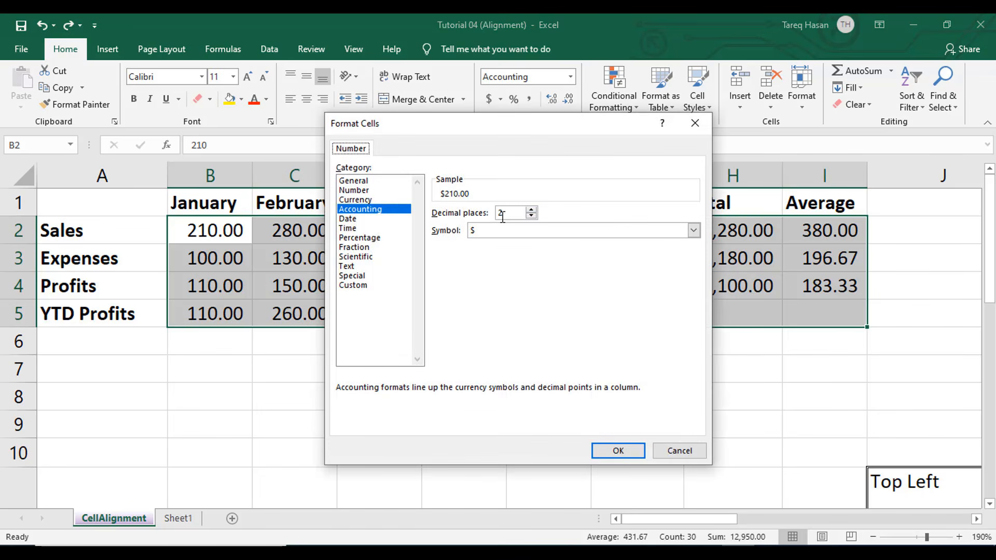
click(366, 200)
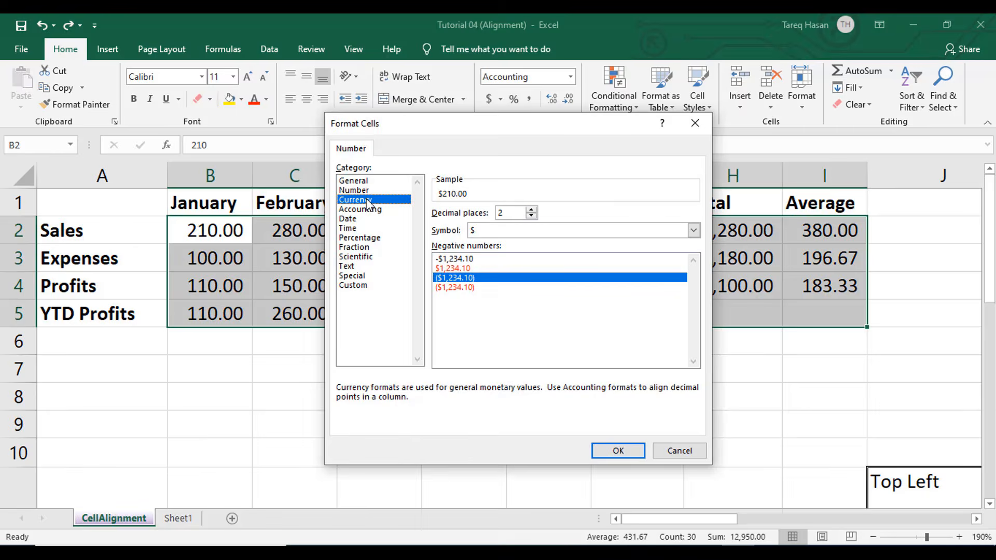
Choose the $ symbol and the black ($1,234.10) negative number style, and apply the Currency format to B2:I5
click(516, 231)
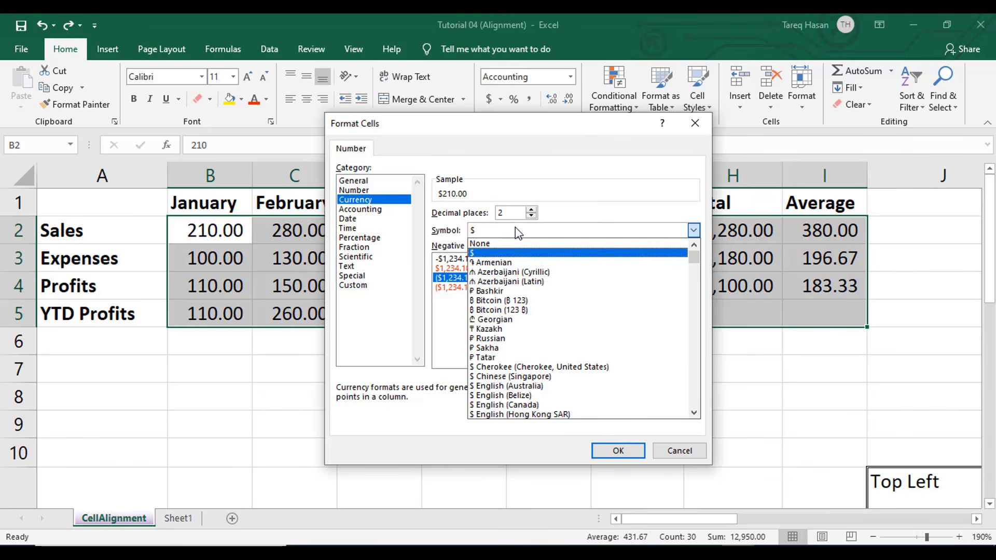
click(497, 252)
click(508, 234)
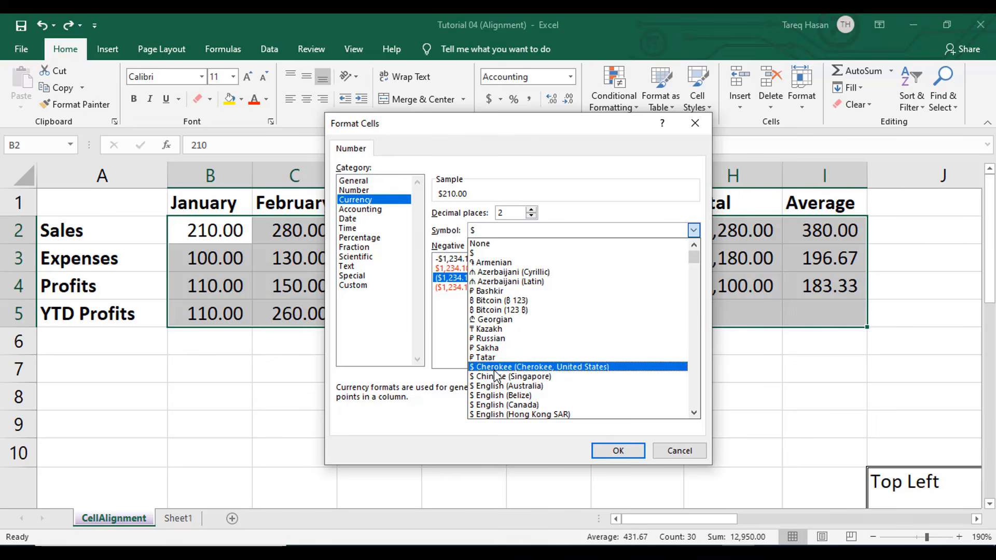
scroll(522, 360, down, 2)
scroll(521, 360, up, 2)
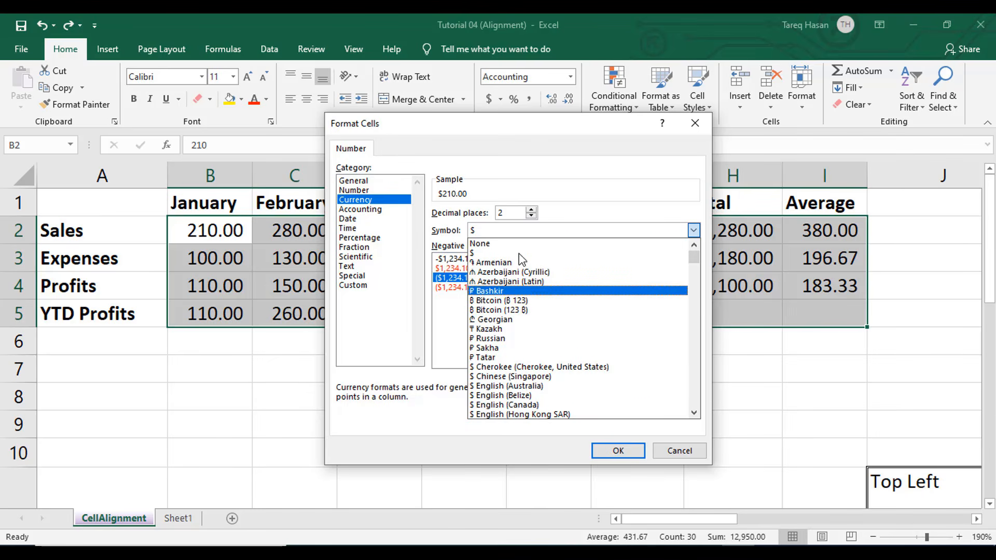
click(499, 254)
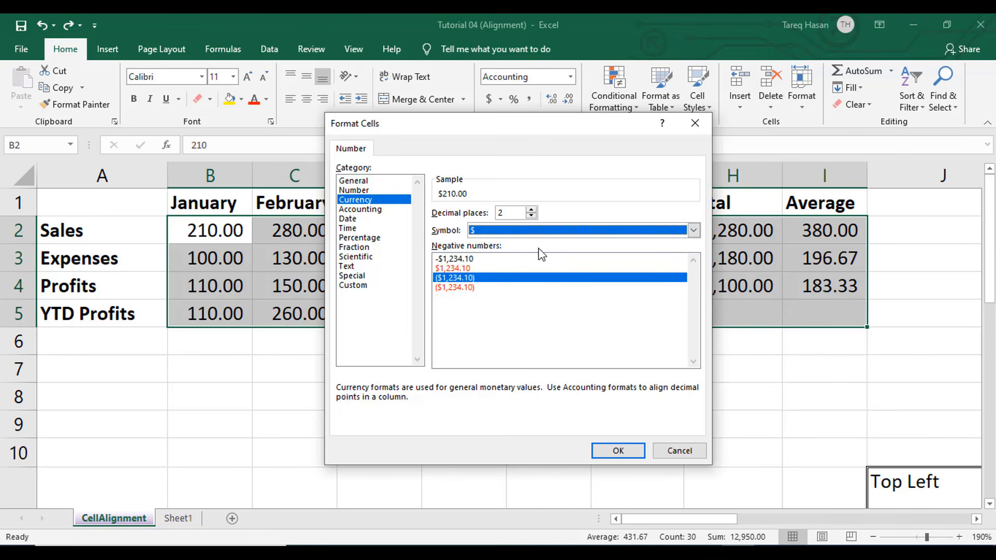
click(445, 280)
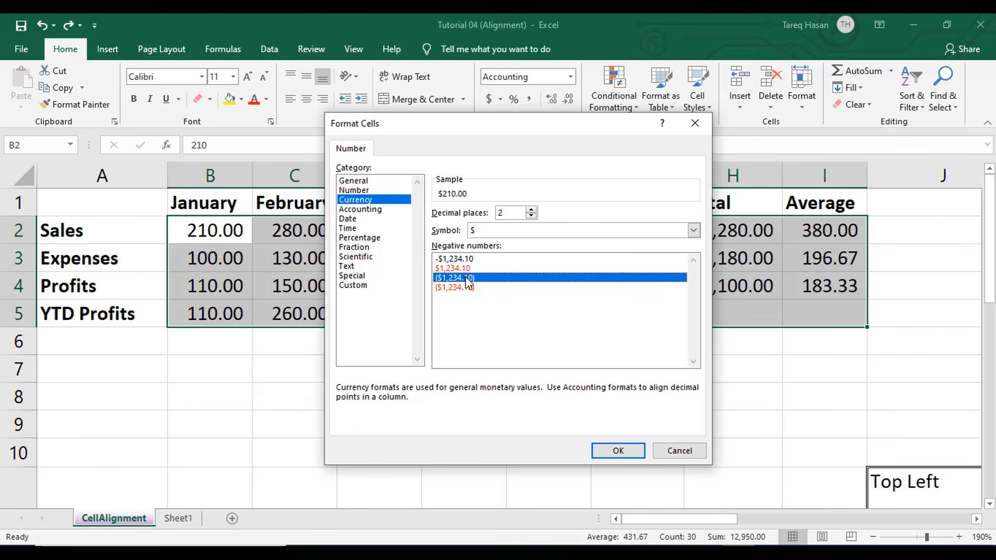
click(627, 453)
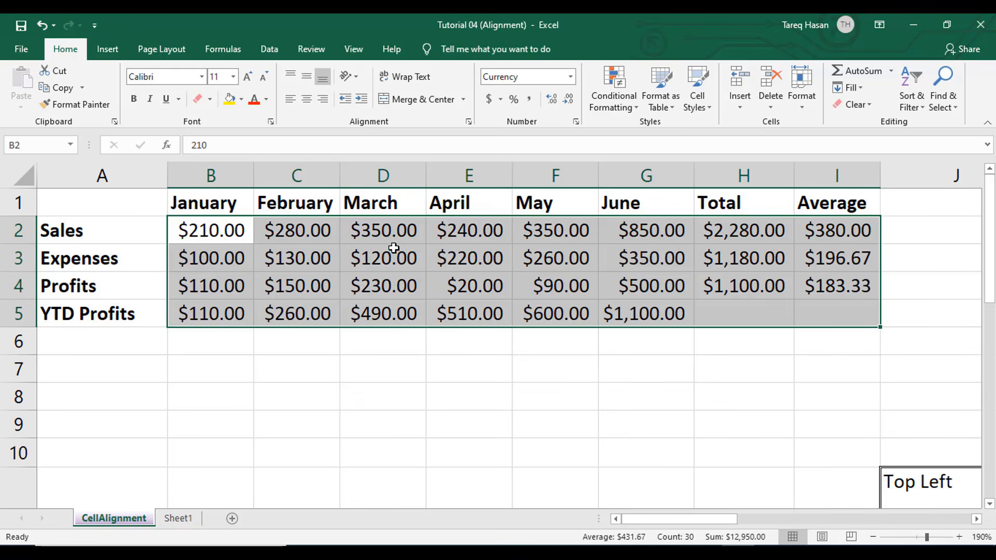
Widen columns B through I together to an equal width and inspect the Currency-formatted values in the January and February columns
drag(239, 181, 823, 182)
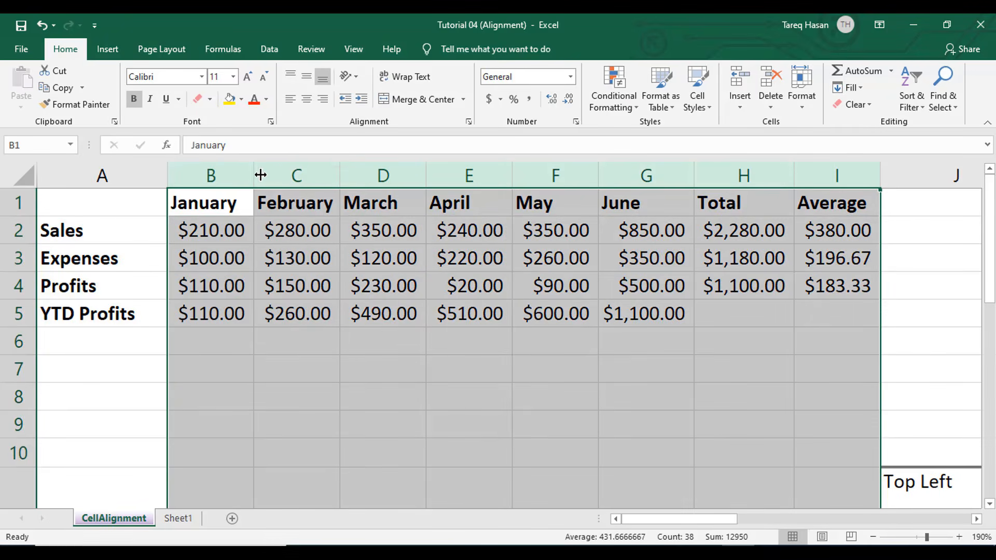
drag(258, 176, 316, 174)
click(427, 360)
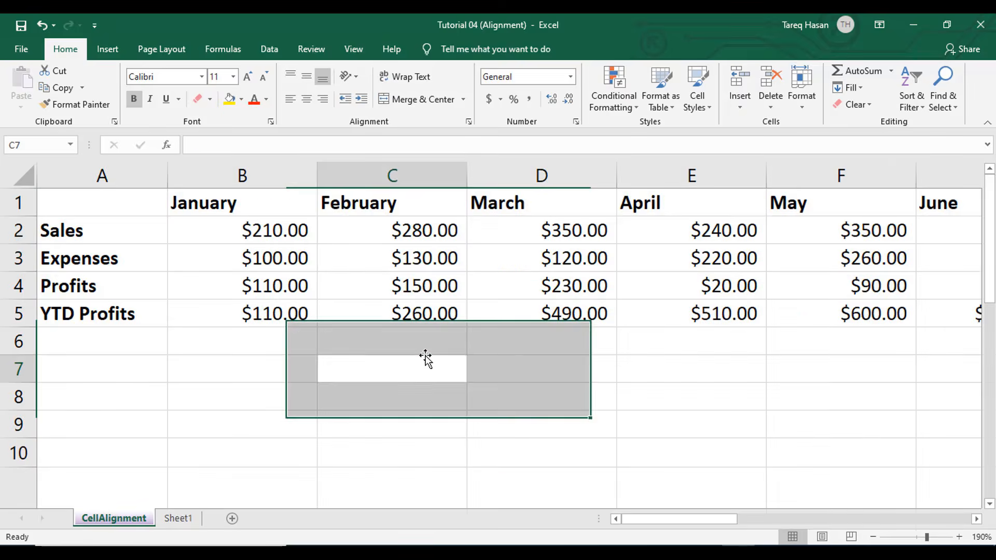
click(220, 230)
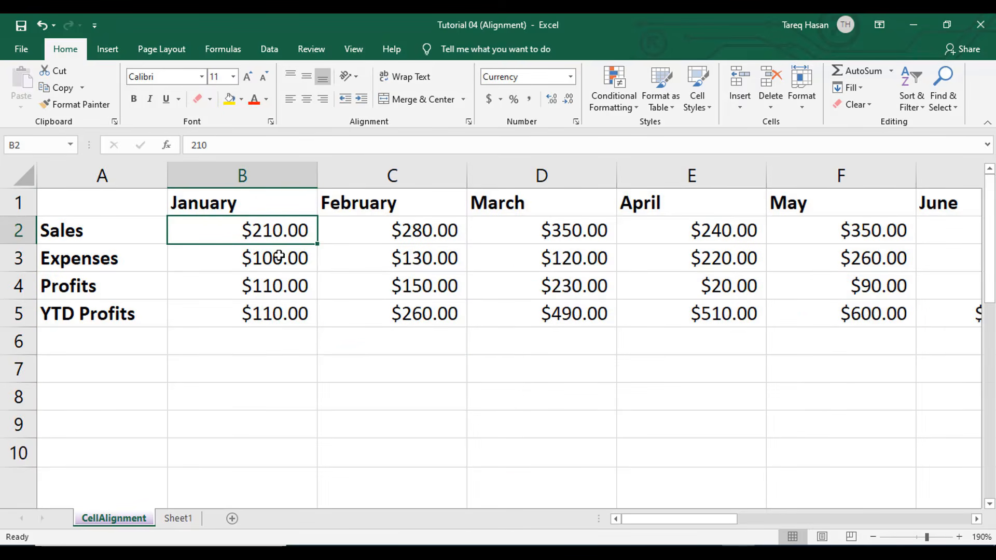
click(337, 326)
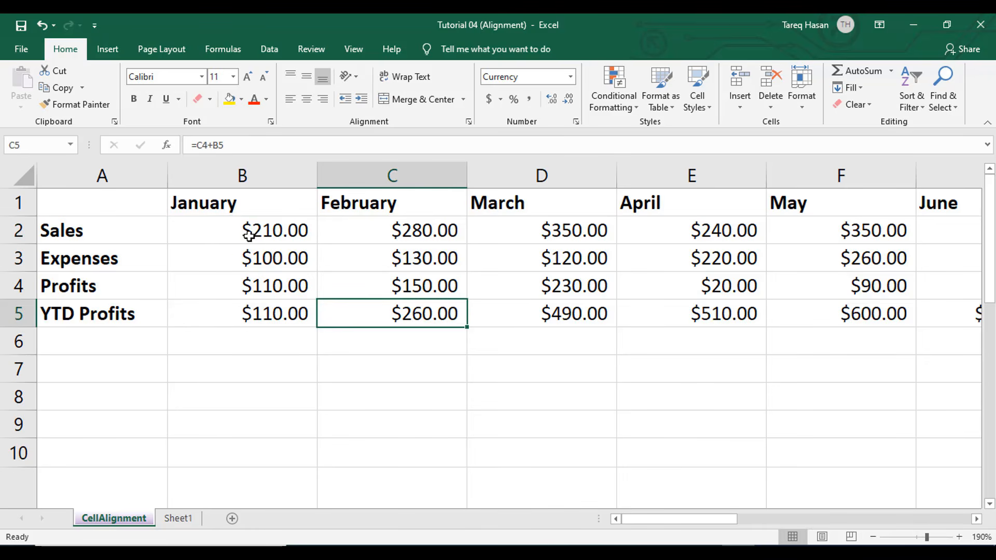
Undo the widening of columns B through I and clear the column selection
drag(231, 177, 773, 201)
key(ctrl+z)
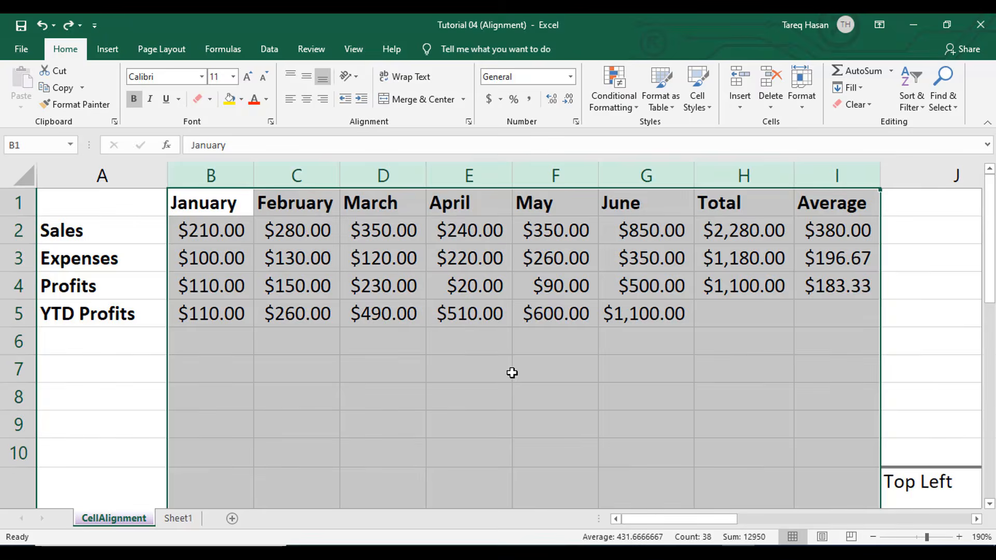
drag(508, 371, 540, 369)
Examine the horizontal and vertical alignment settings of the nine sample cells in J11:L13
drag(729, 521, 865, 517)
scroll(632, 399, down, 4)
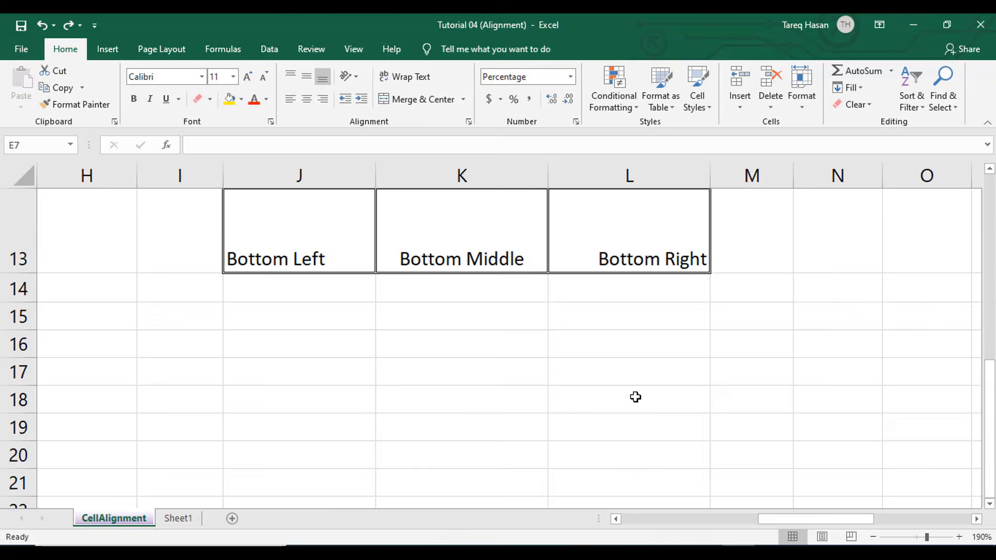
scroll(664, 405, up, 1)
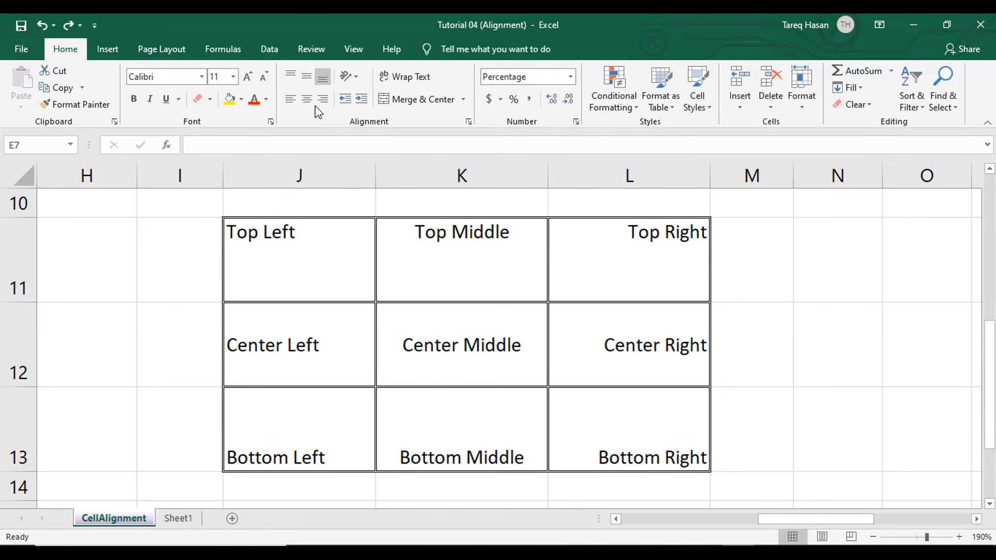
click(282, 259)
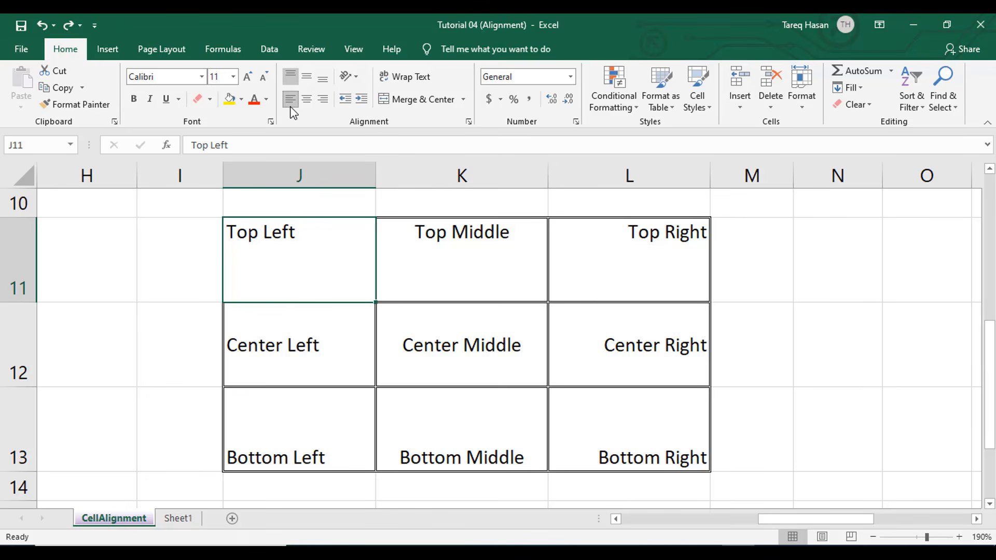
click(430, 248)
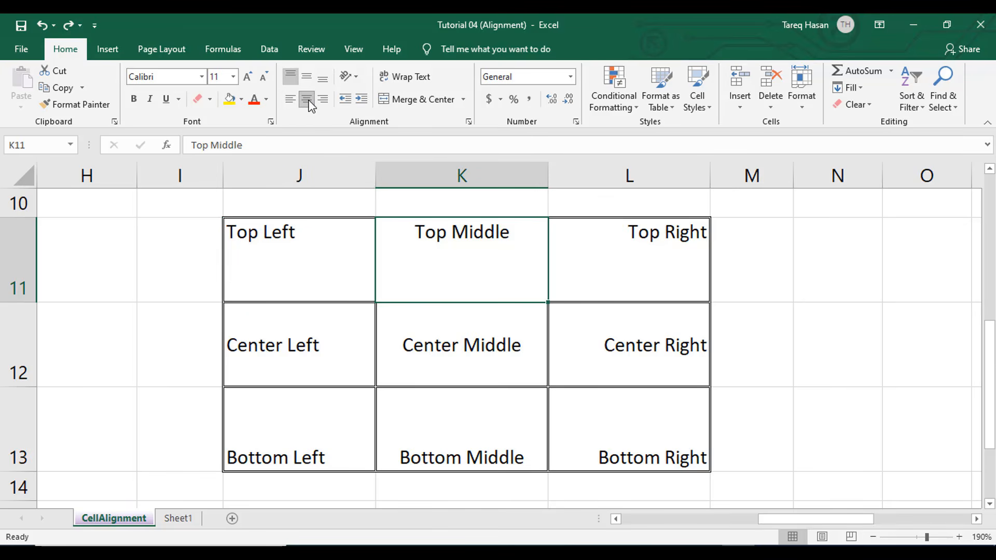
click(635, 273)
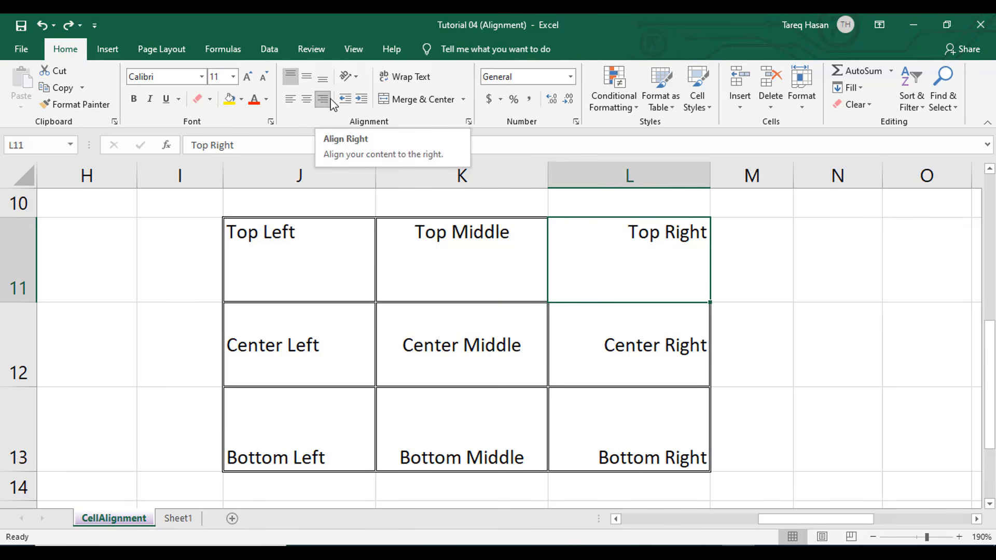
click(285, 363)
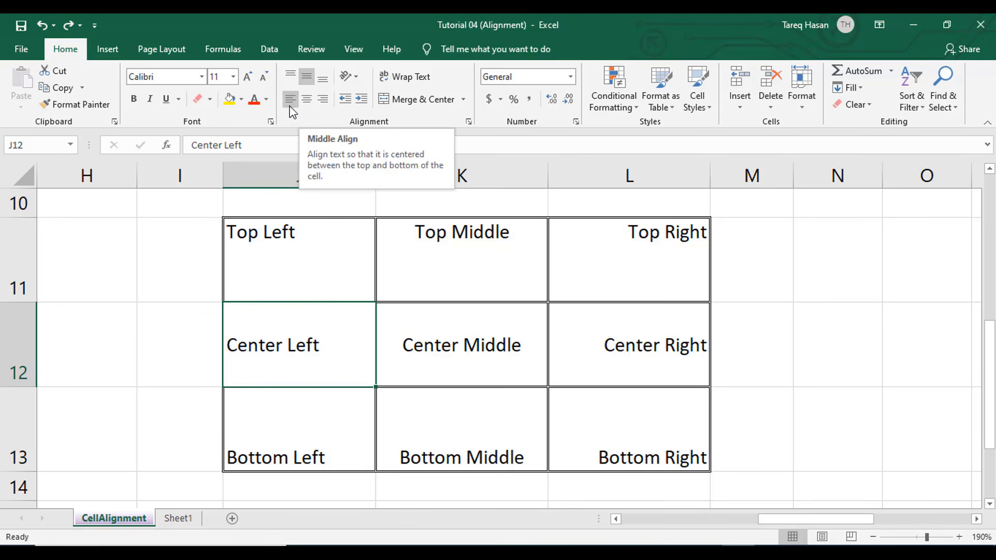
click(484, 359)
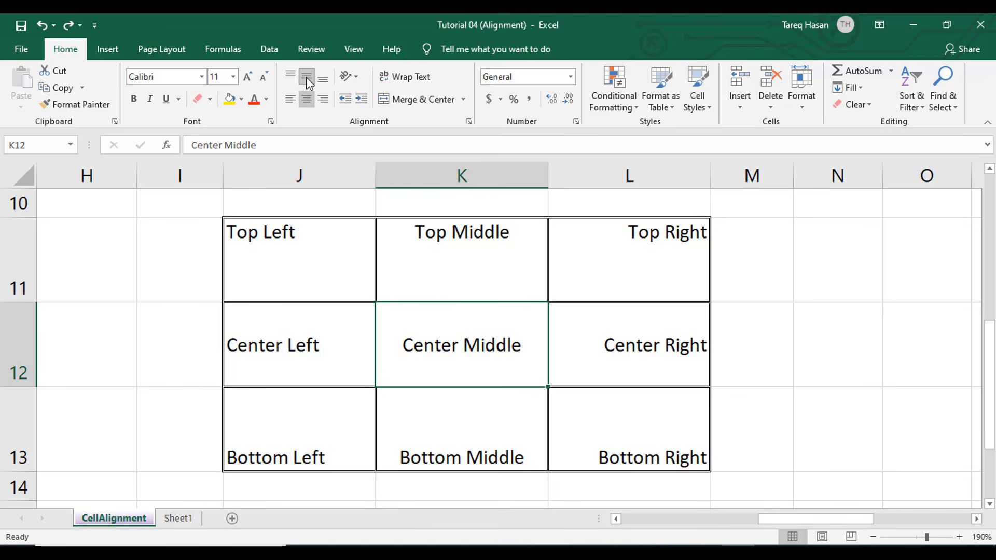
click(643, 357)
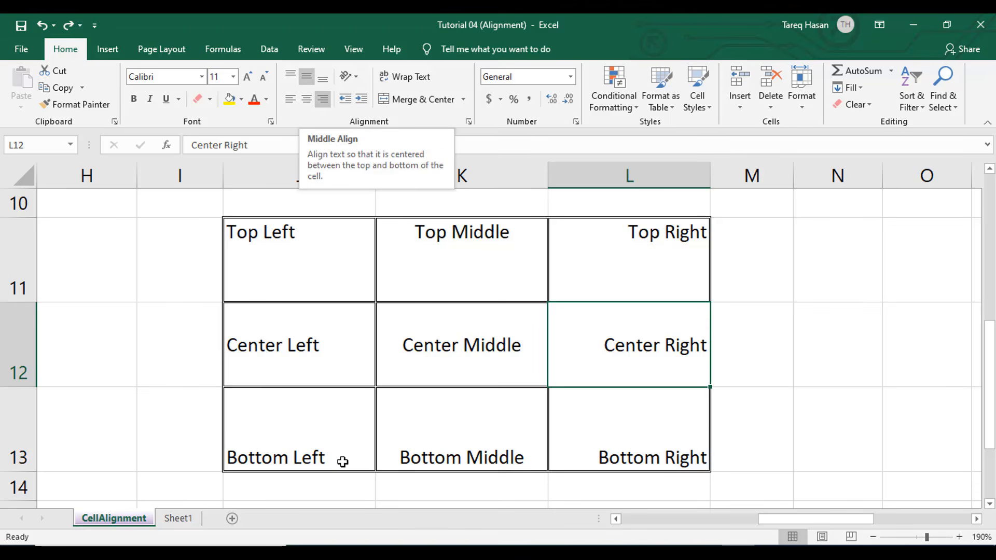
click(339, 441)
click(438, 444)
click(624, 446)
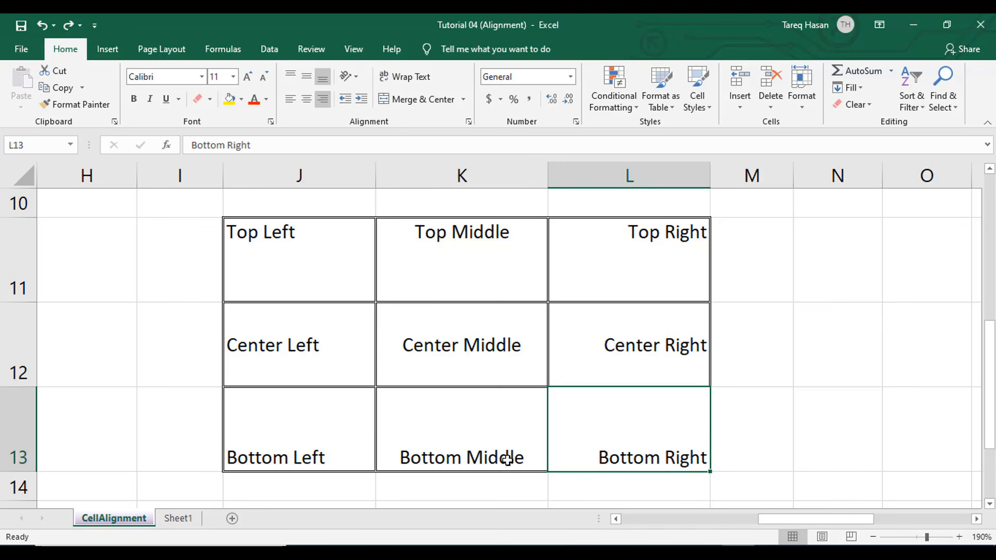
Center the Top Left text in J11 both horizontally and vertically
click(291, 264)
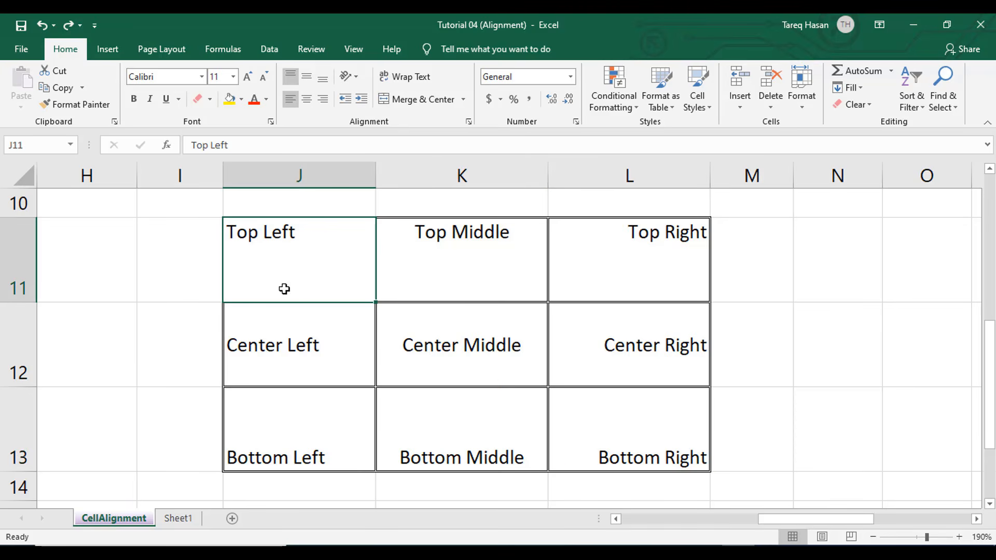
click(307, 103)
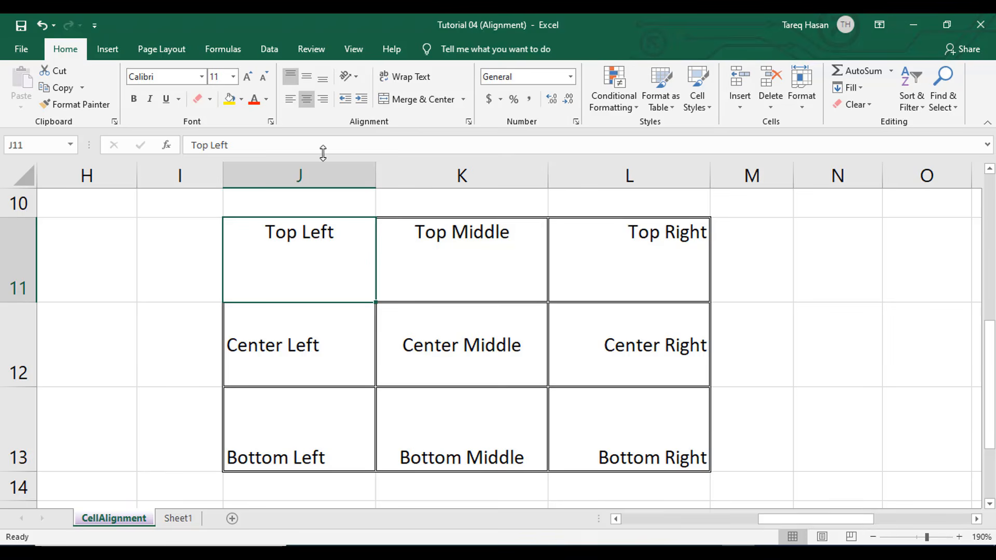
click(308, 78)
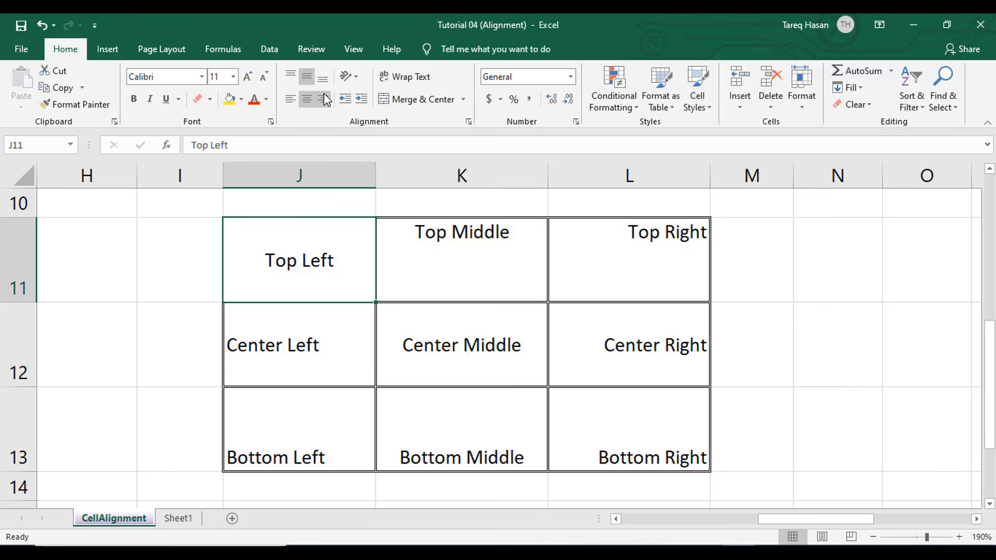
Apply Middle Align to the Top Middle cell K11 and the Top Right cell L11
click(496, 271)
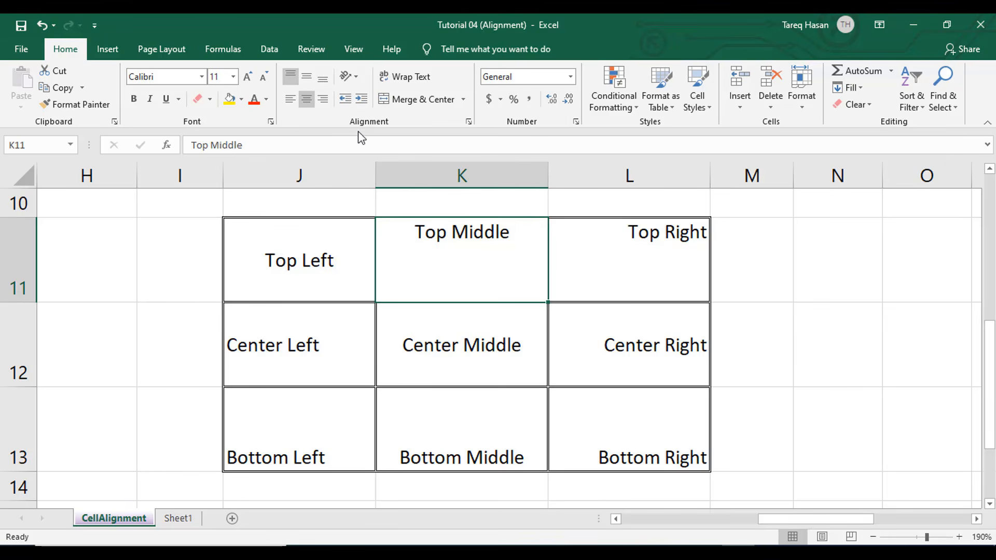
click(307, 77)
click(621, 260)
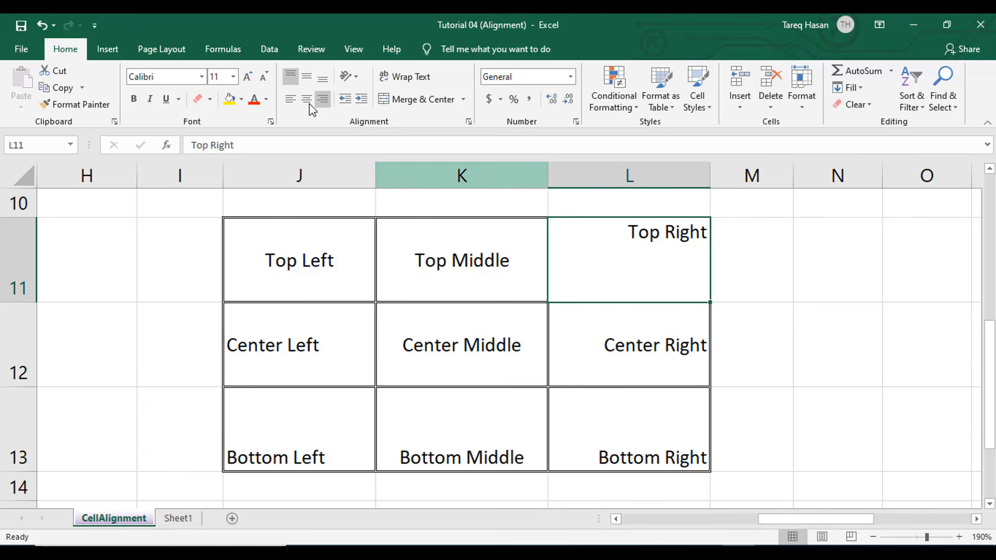
click(312, 72)
Center the text of J12:L12 horizontally
click(305, 350)
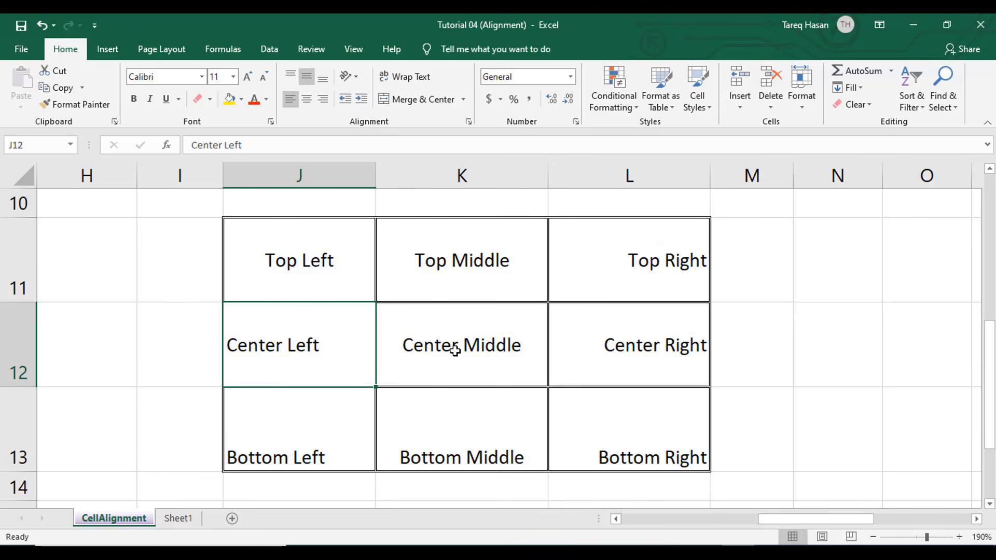
drag(394, 351, 578, 345)
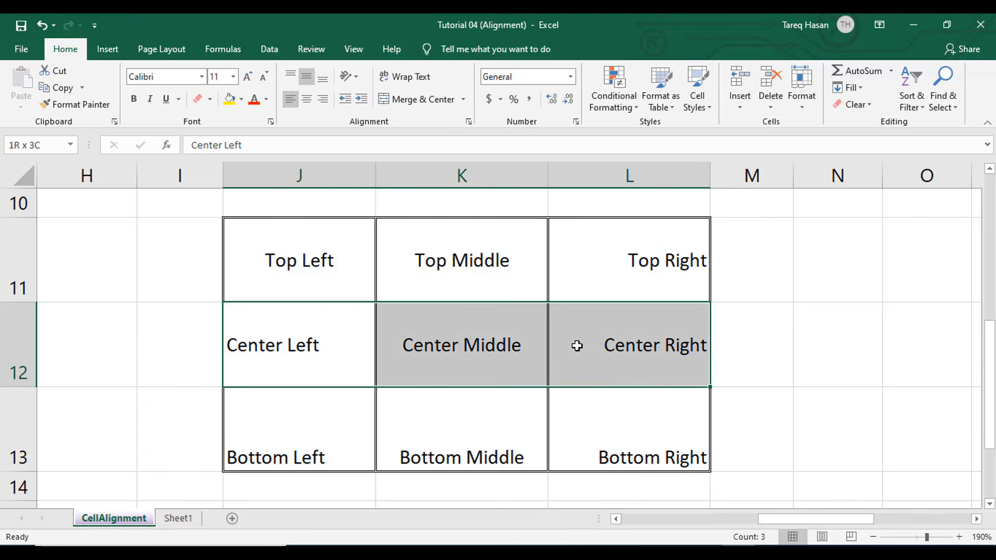
click(307, 98)
click(613, 408)
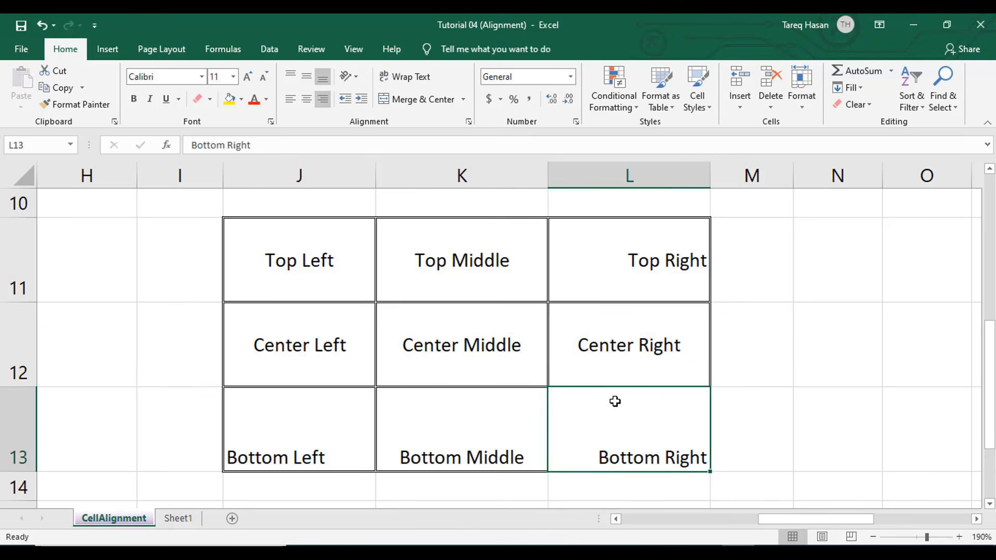